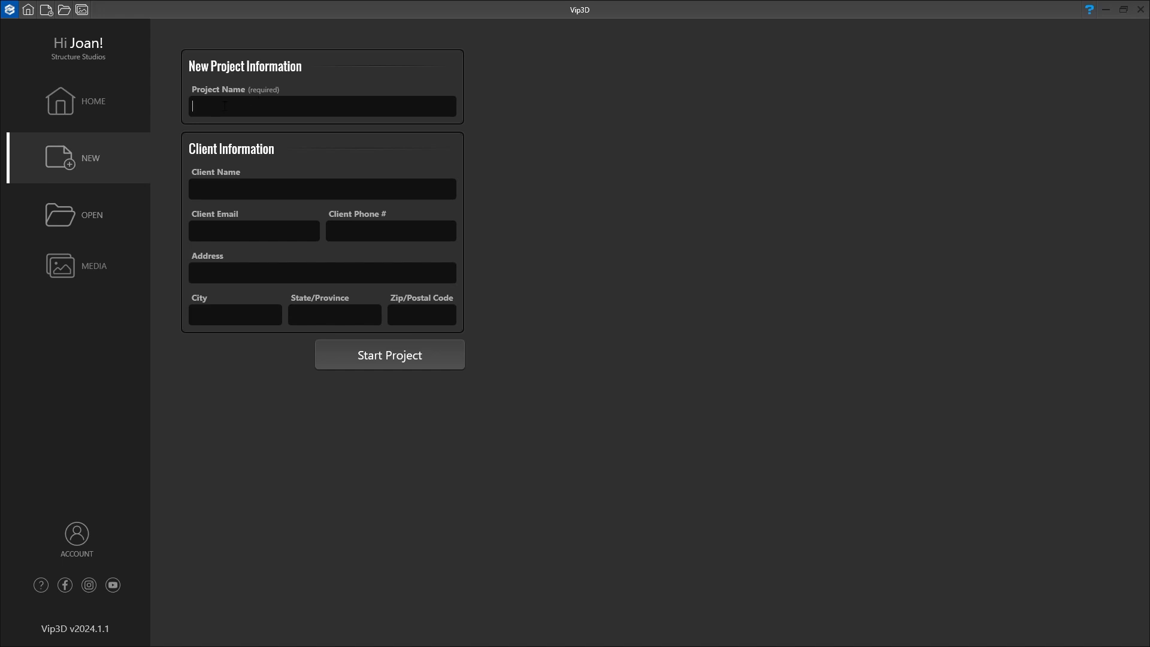
Step: Create a new project named Fundamentals, leaving the client information blank
{"action": "left_click", "coordinate": [225, 106]}
{"action": "type", "text": "Fundamentals"}
{"action": "left_click", "coordinate": [372, 367]}
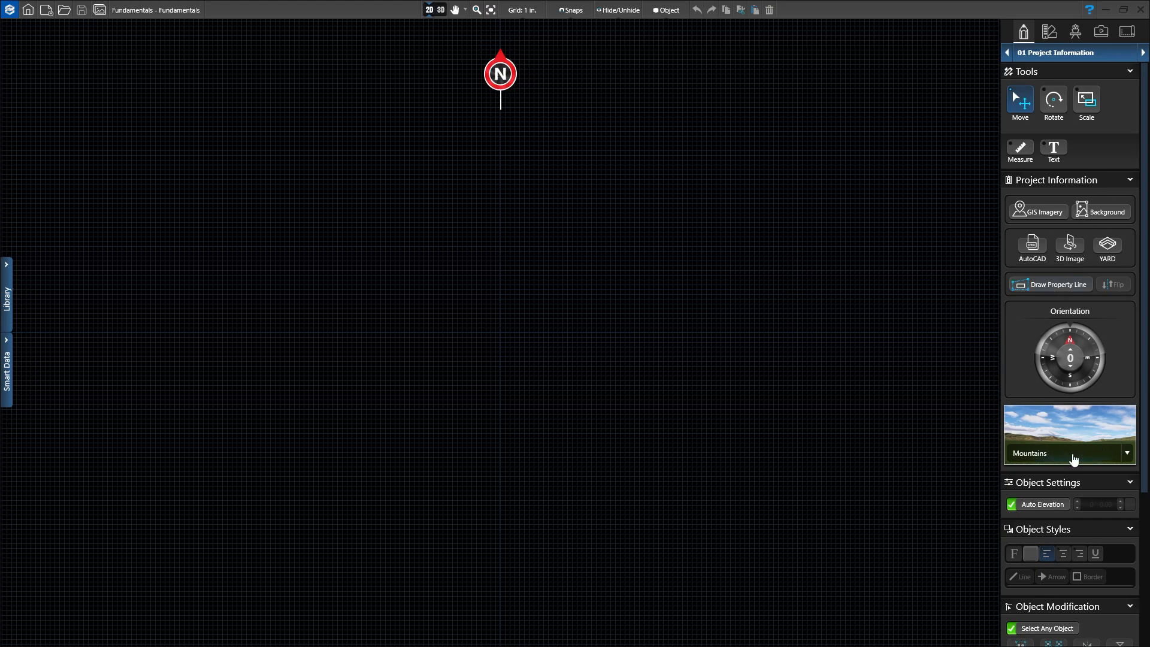
Step: Choose Mountains as the project's background scenery and advance to the 02 House stage
{"action": "left_click", "coordinate": [1129, 454]}
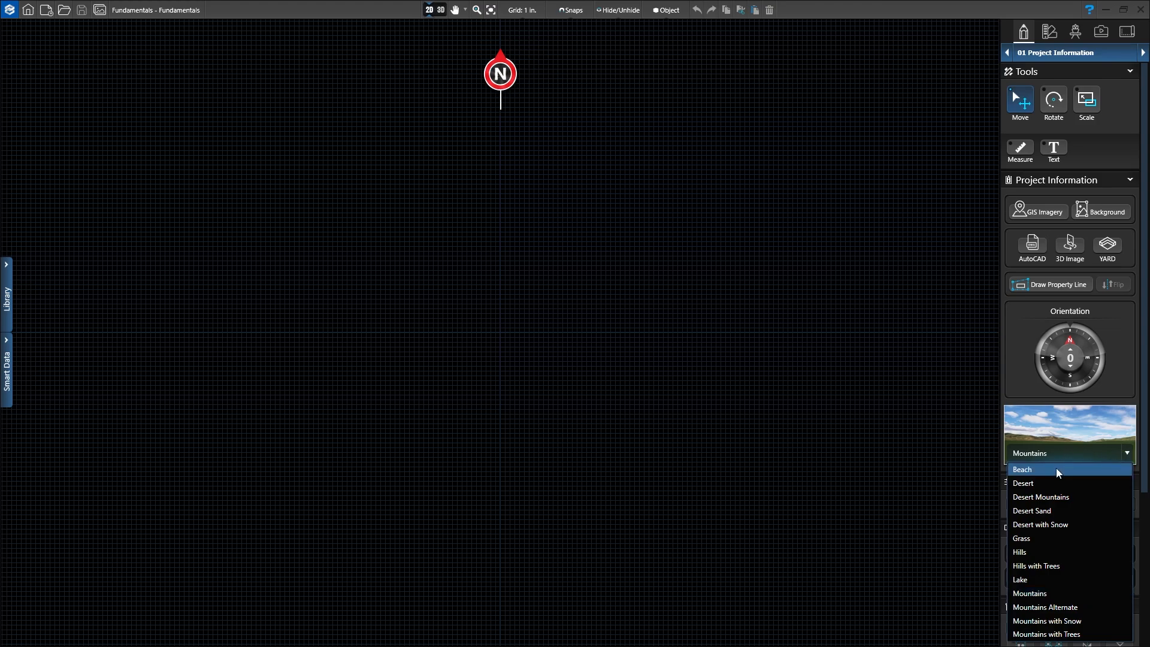
{"action": "left_click", "coordinate": [1024, 594]}
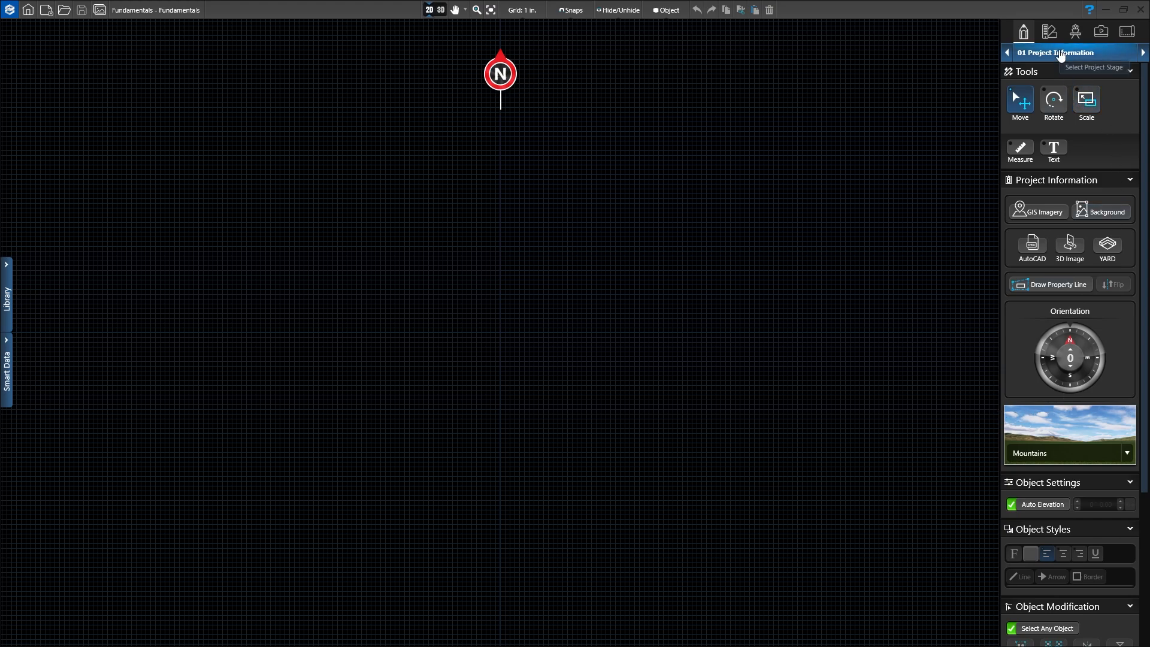
{"action": "left_click", "coordinate": [1144, 54]}
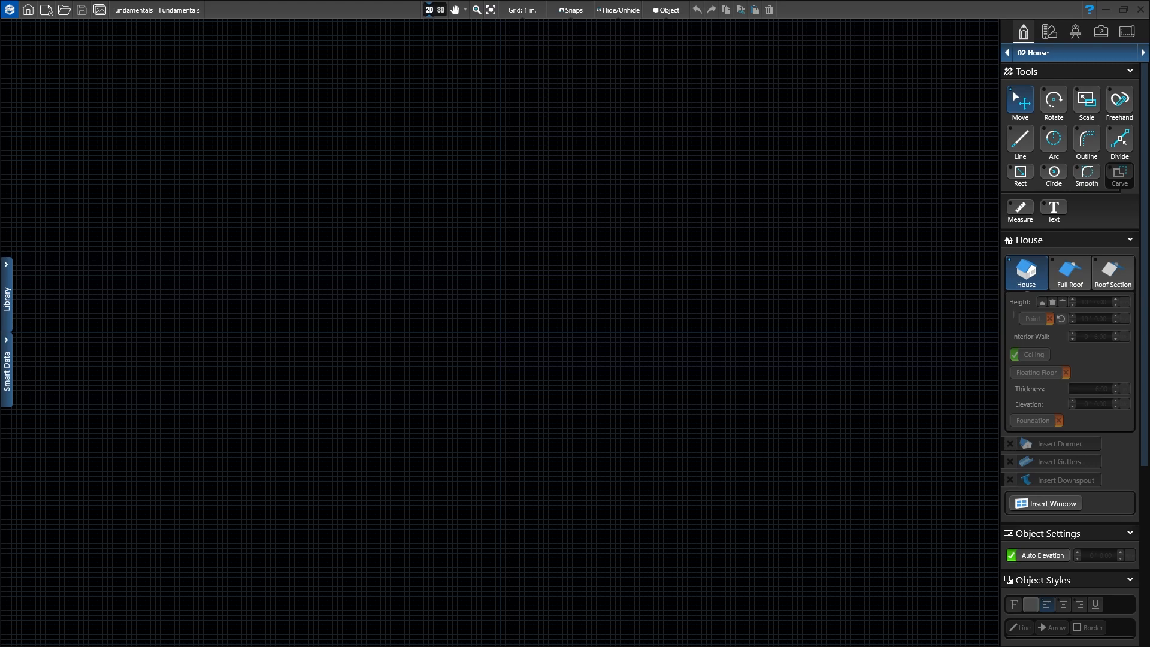
Step: Set the drawing grid spacing to 1 ft
{"action": "scroll", "coordinate": [501, 326], "scroll_direction": "up", "scroll_amount": 3}
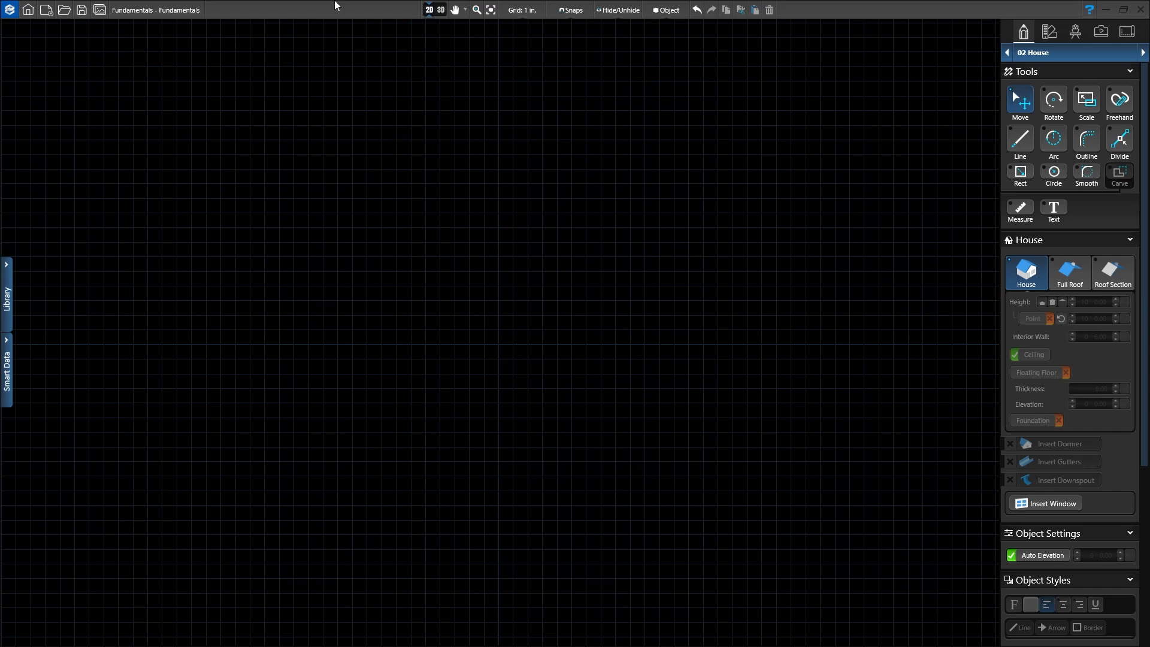
{"action": "left_click", "coordinate": [519, 11]}
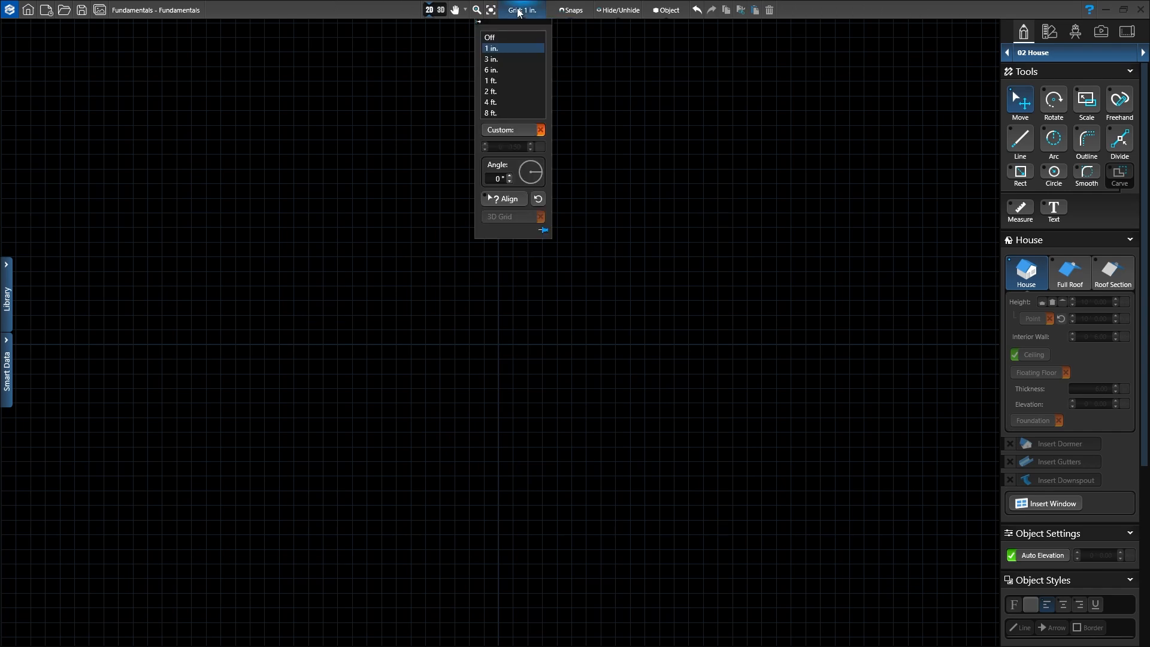
{"action": "left_click", "coordinate": [496, 83]}
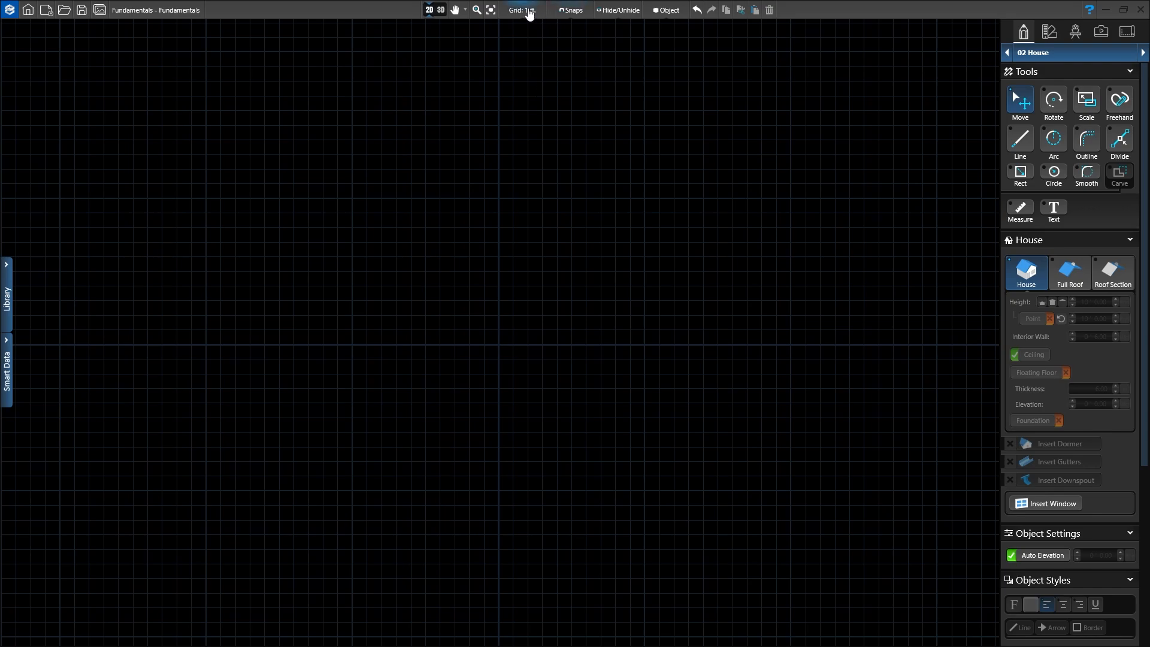
Step: Review the snap options and the object visibility options without changing any of them
{"action": "left_click", "coordinate": [570, 10]}
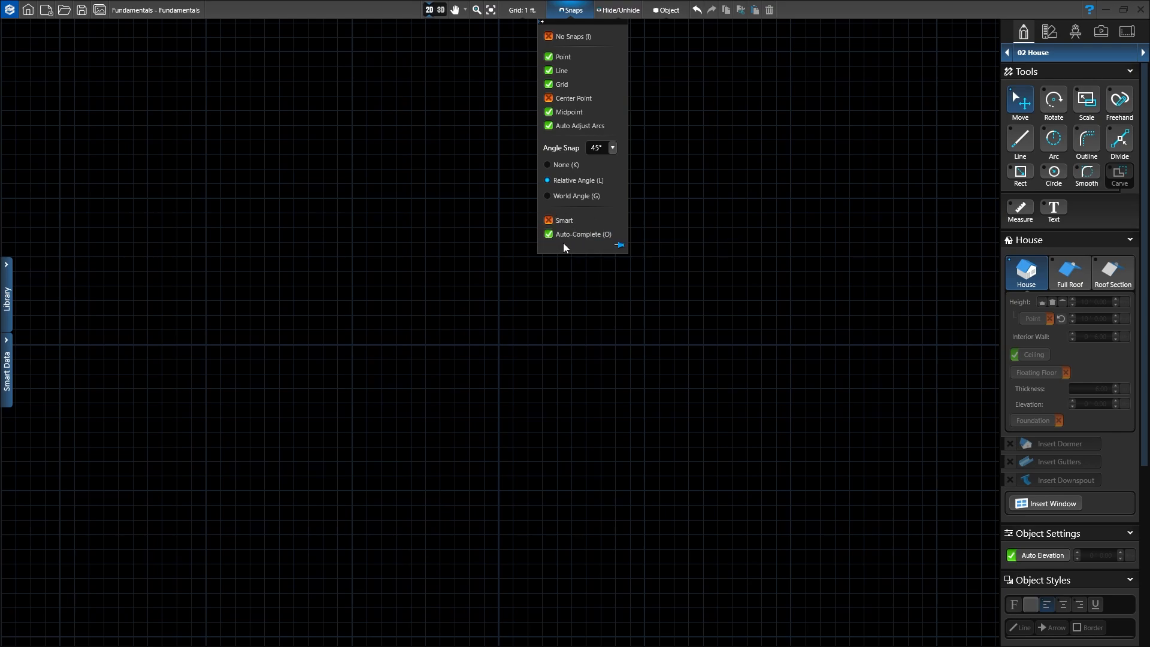
{"action": "left_click", "coordinate": [716, 228]}
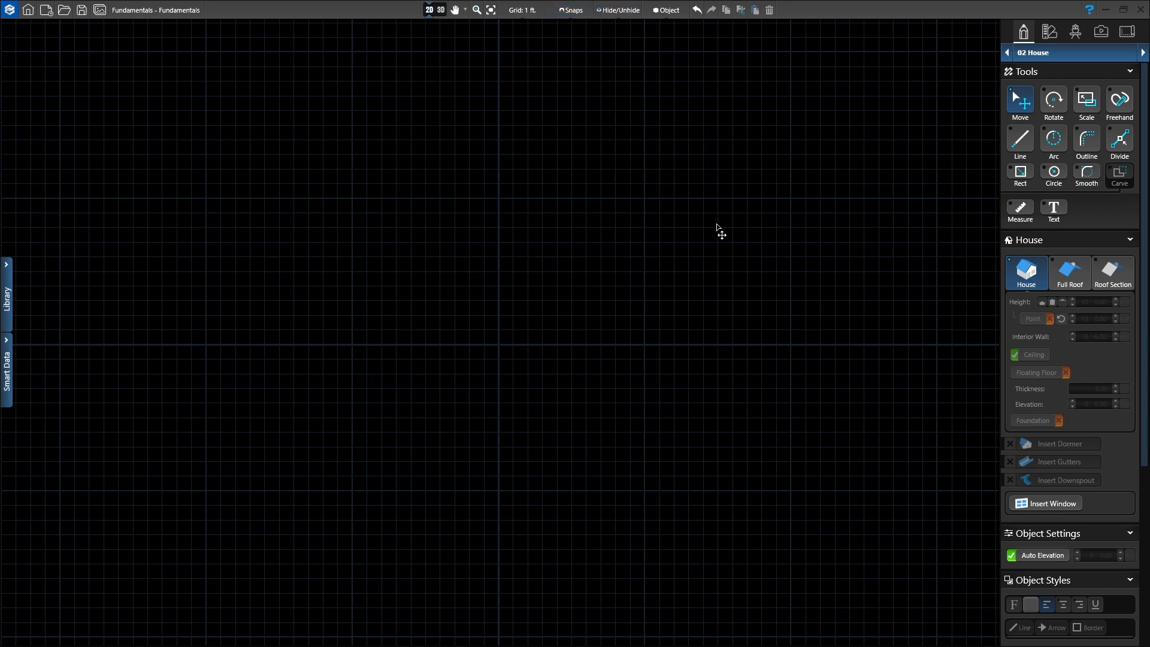
{"action": "left_click", "coordinate": [621, 17]}
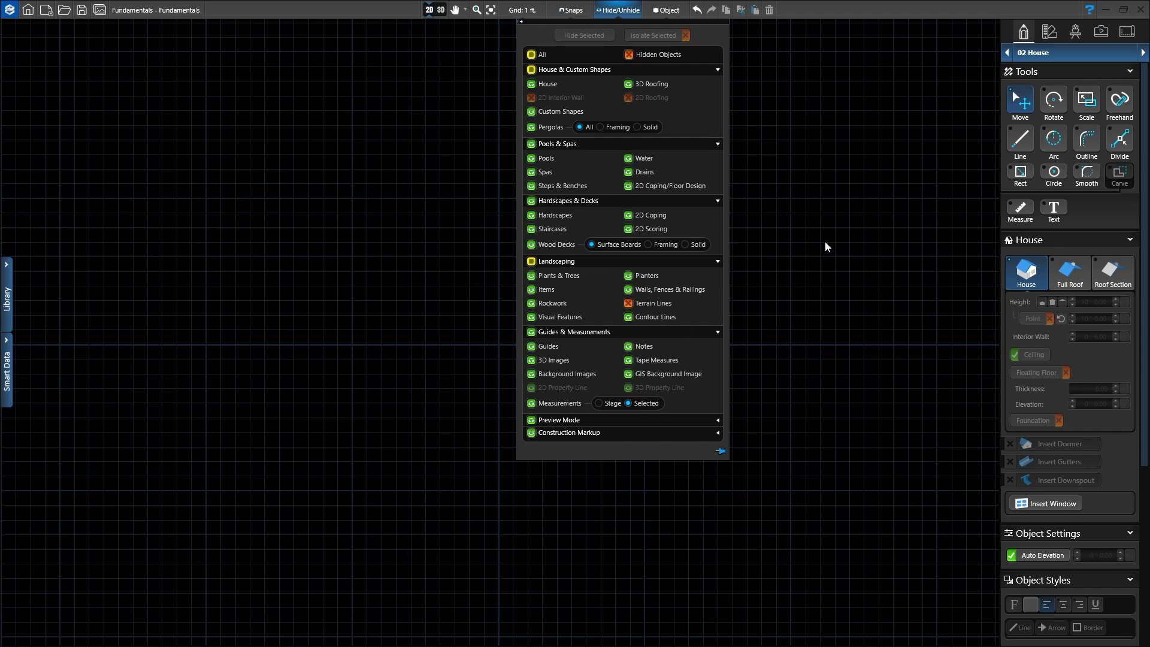
{"action": "left_click", "coordinate": [821, 272]}
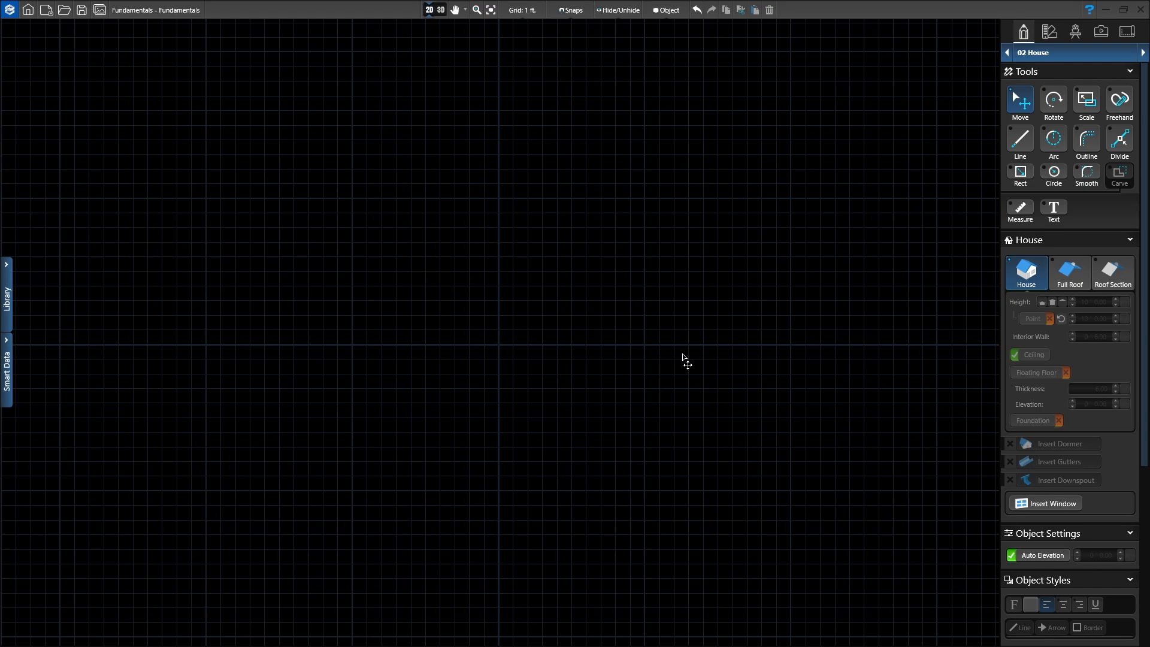
Step: Set the 2D measurement size to Large for both Drawing and Snaps in the configuration
{"action": "left_click", "coordinate": [10, 10]}
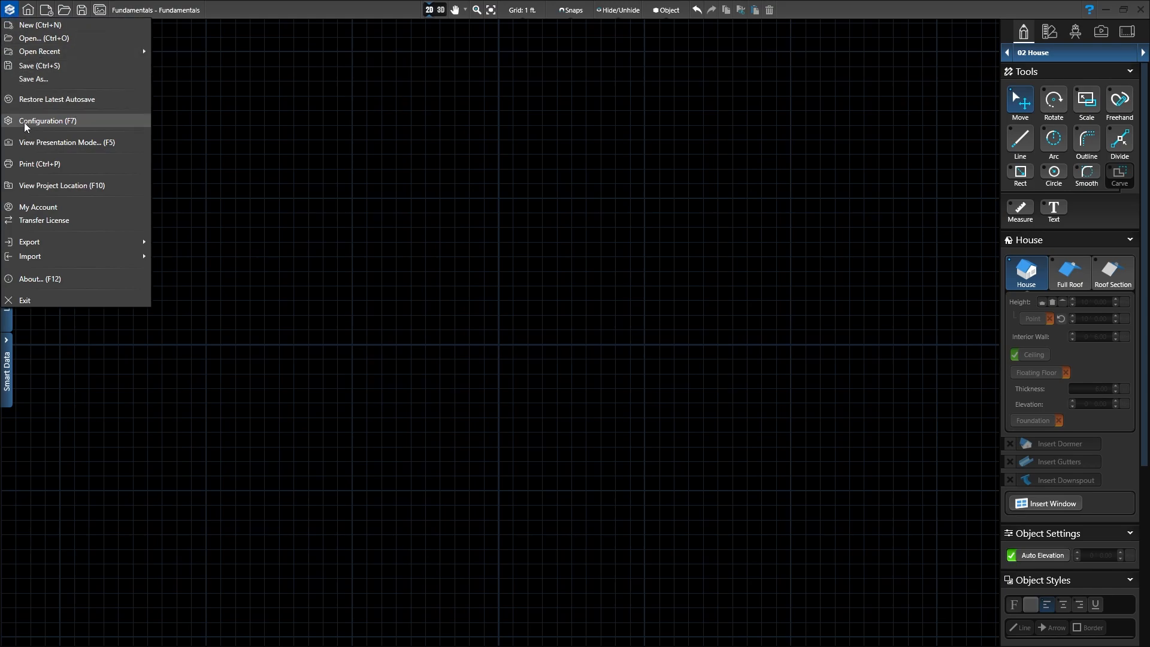
{"action": "left_click", "coordinate": [53, 122]}
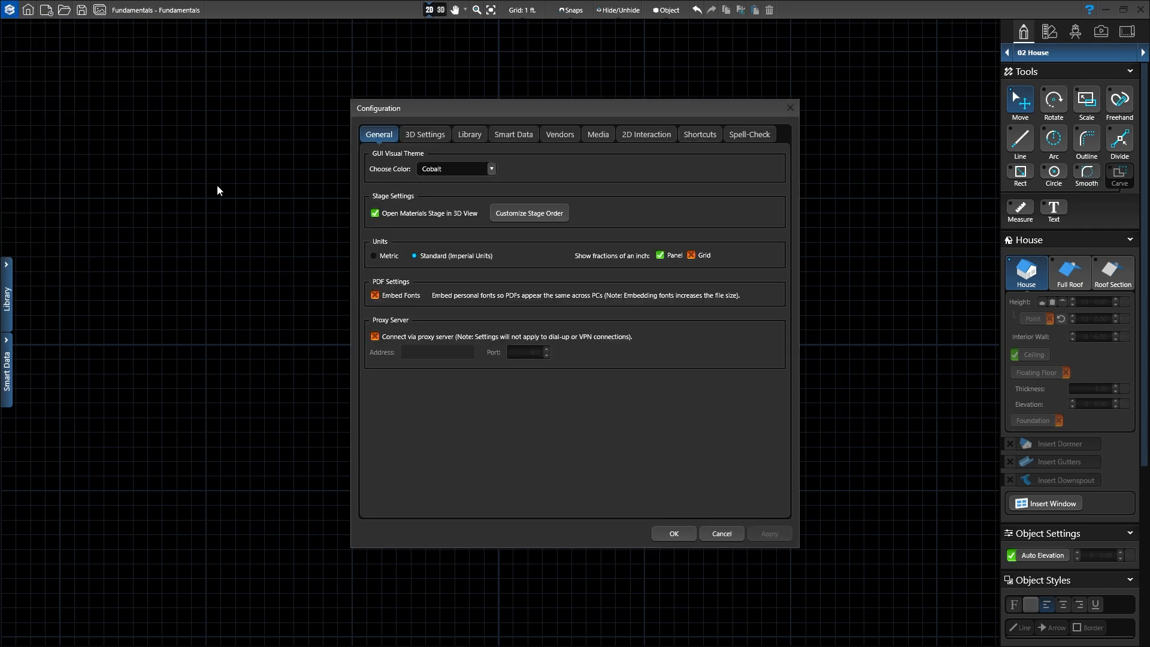
{"action": "mouse_move", "coordinate": [473, 112]}
{"action": "left_mouse_down"}
{"action": "mouse_move", "coordinate": [482, 85]}
{"action": "mouse_move", "coordinate": [471, 97]}
{"action": "left_mouse_up"}
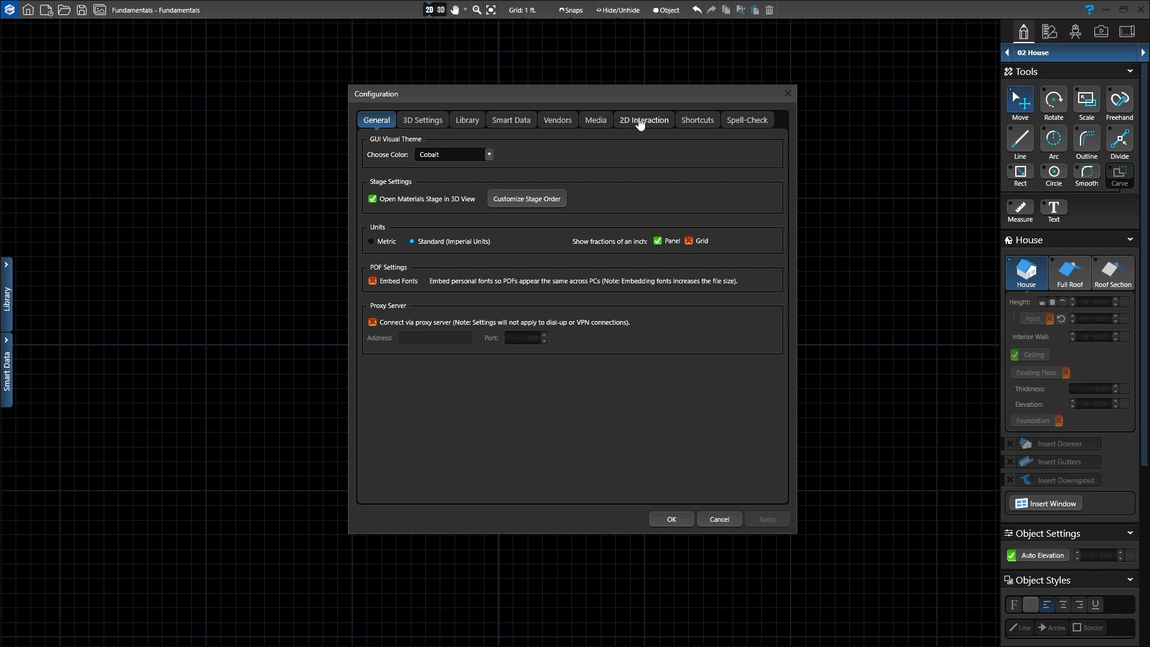
{"action": "left_click", "coordinate": [640, 123]}
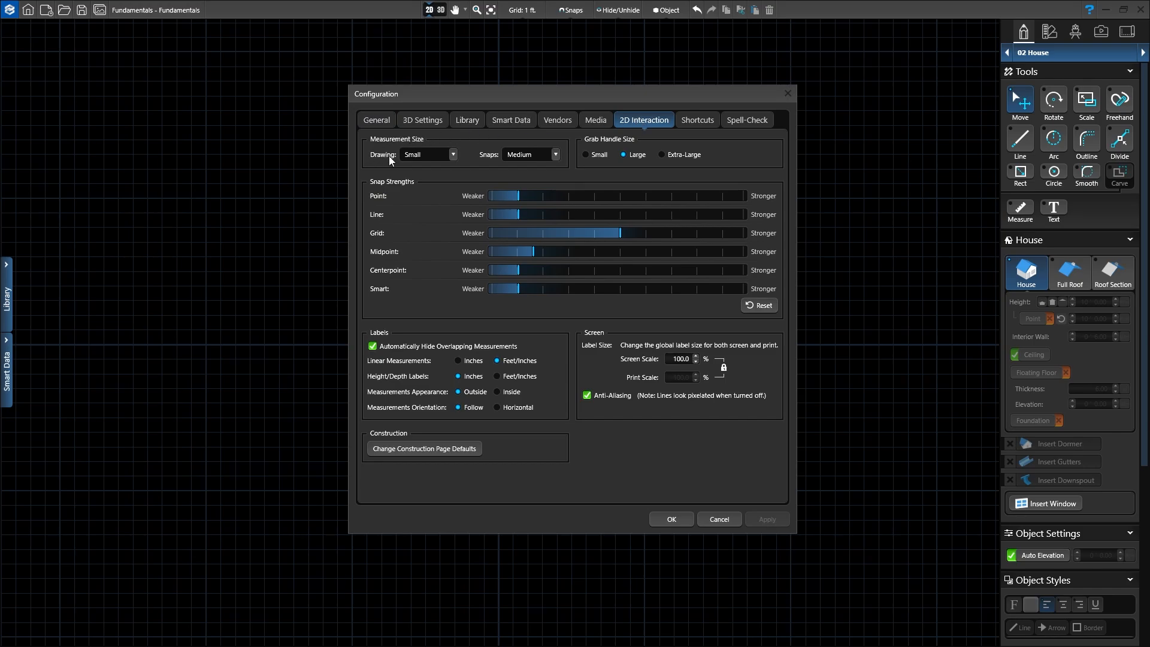
{"action": "left_click", "coordinate": [453, 155]}
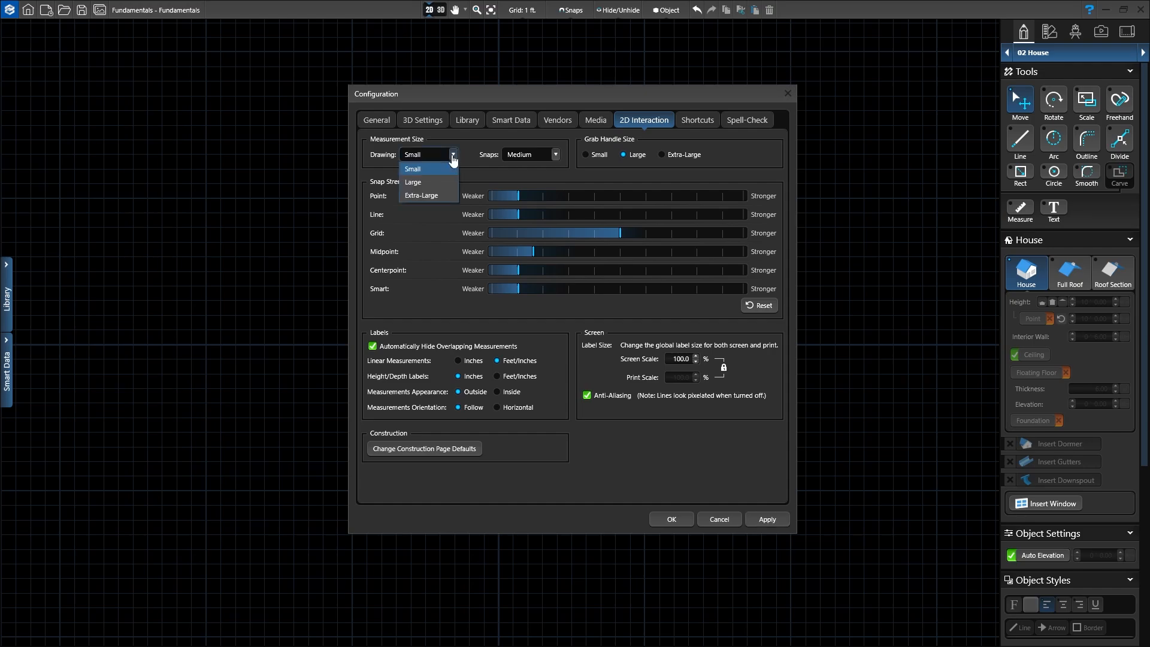
{"action": "left_click", "coordinate": [414, 182]}
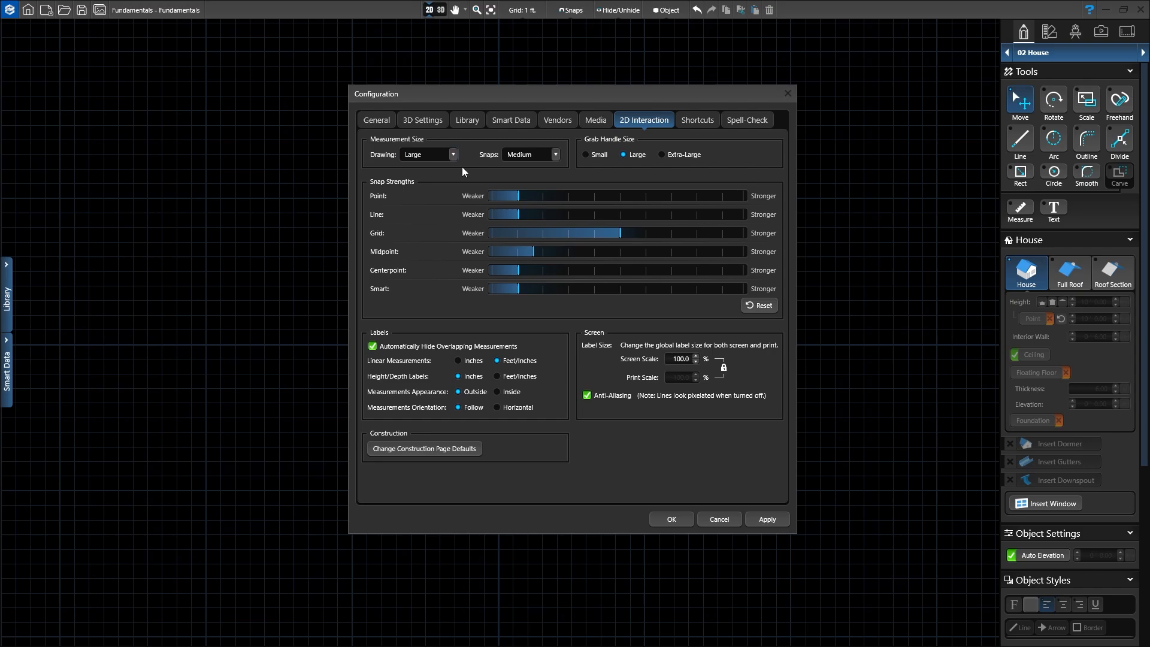
{"action": "left_click", "coordinate": [558, 157]}
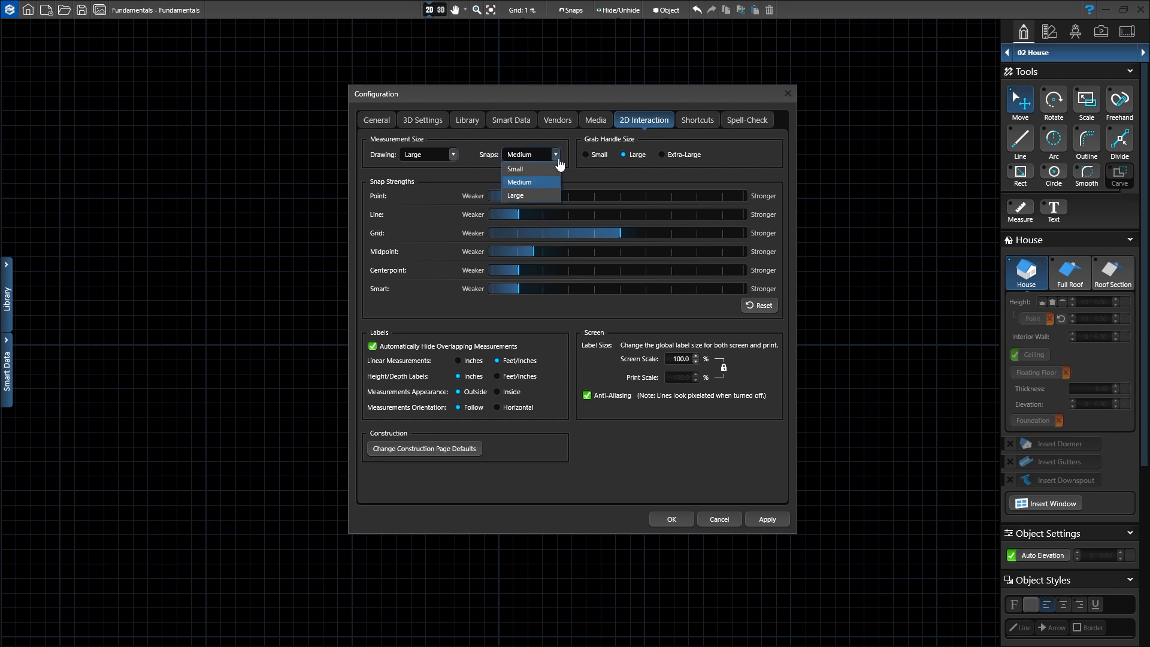
{"action": "left_click", "coordinate": [517, 196]}
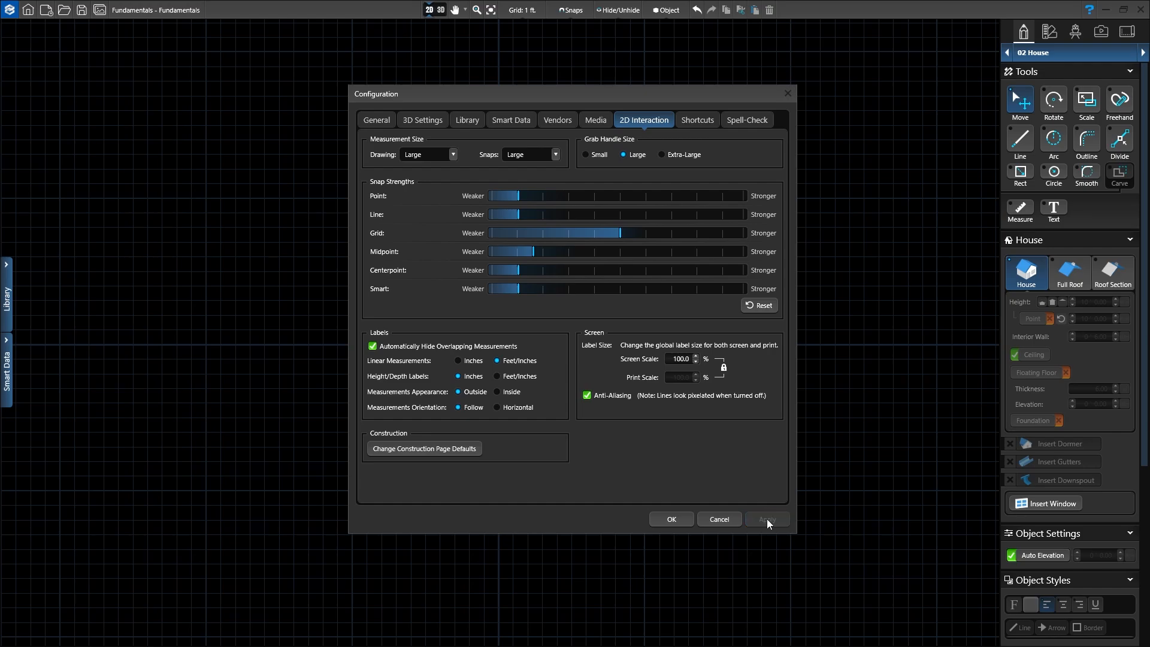
{"action": "left_click", "coordinate": [672, 520]}
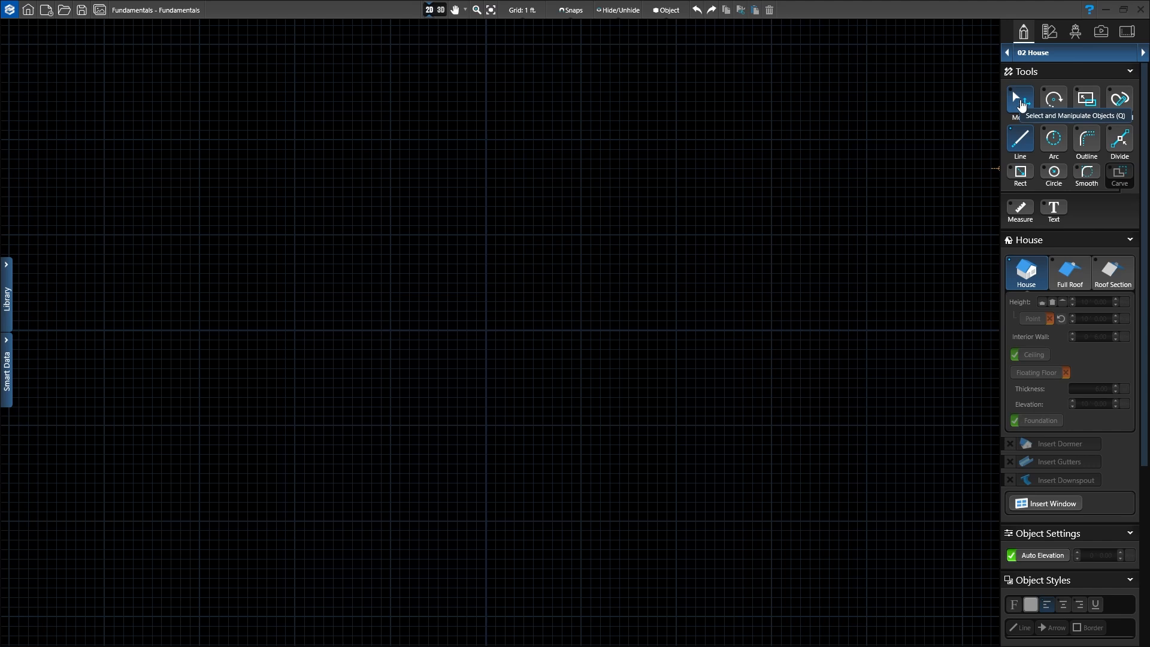
Step: Start the house outline with the Line tool, drawing a 20' horizontal wall rightward from the grid origin
{"action": "left_click", "coordinate": [1027, 146]}
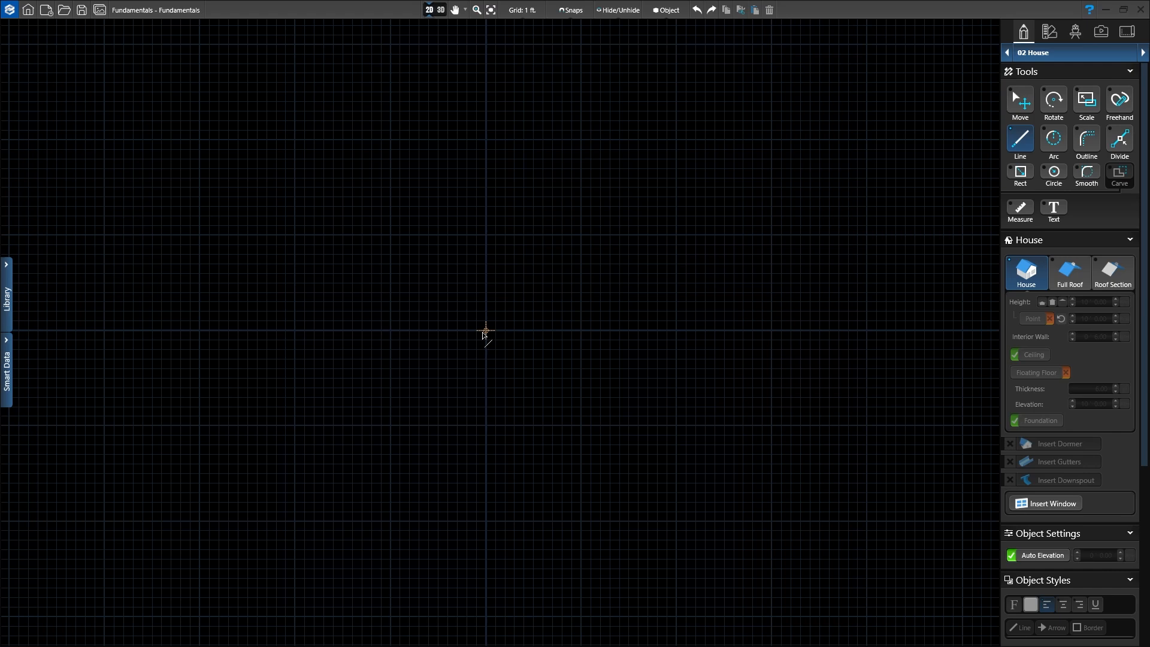
{"action": "left_click", "coordinate": [485, 333]}
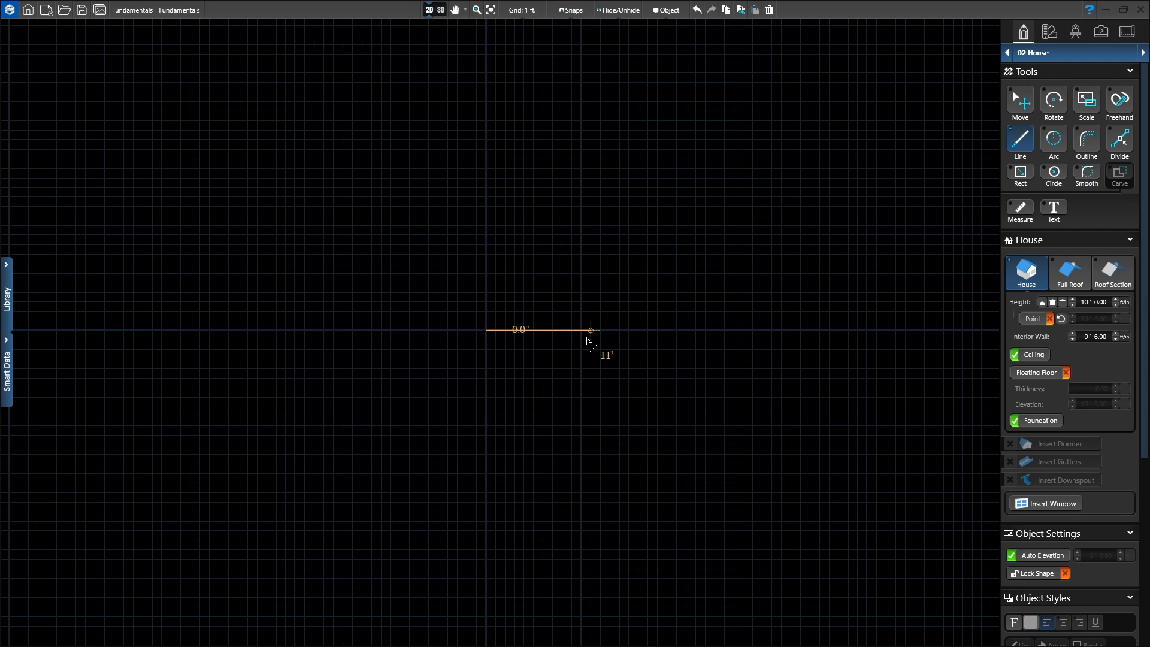
{"action": "left_click", "coordinate": [677, 340]}
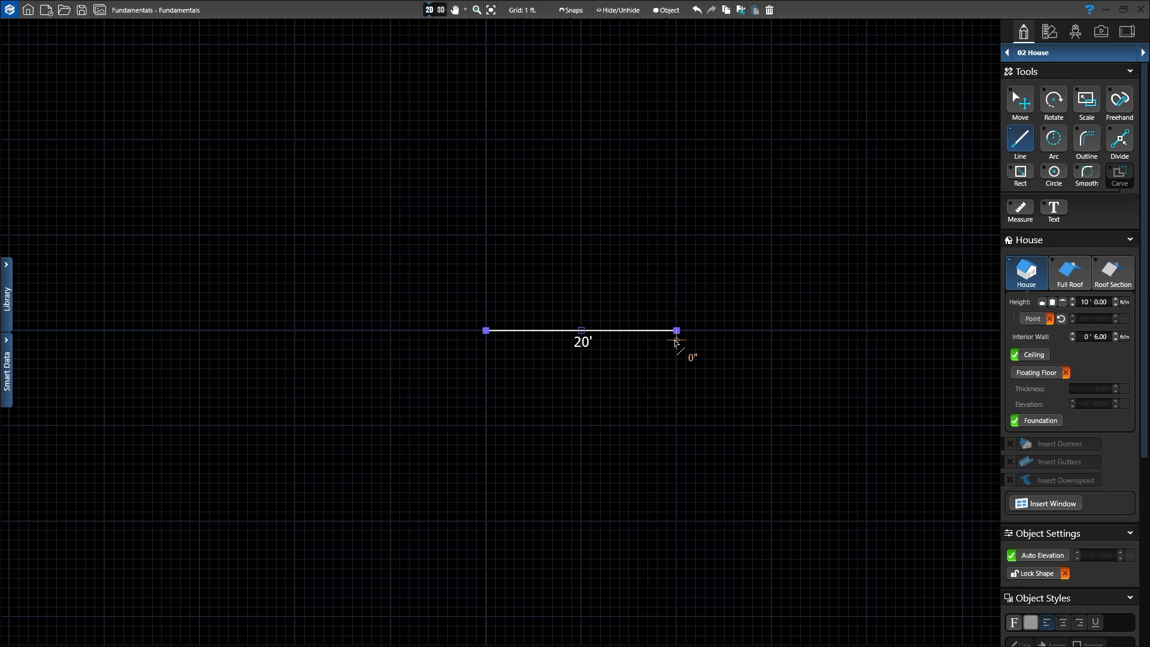
Step: Continue the house outline with walls running 6' down, 20' right, 6' up and 26' right
{"action": "scroll", "coordinate": [671, 343], "scroll_direction": "up", "scroll_amount": 4}
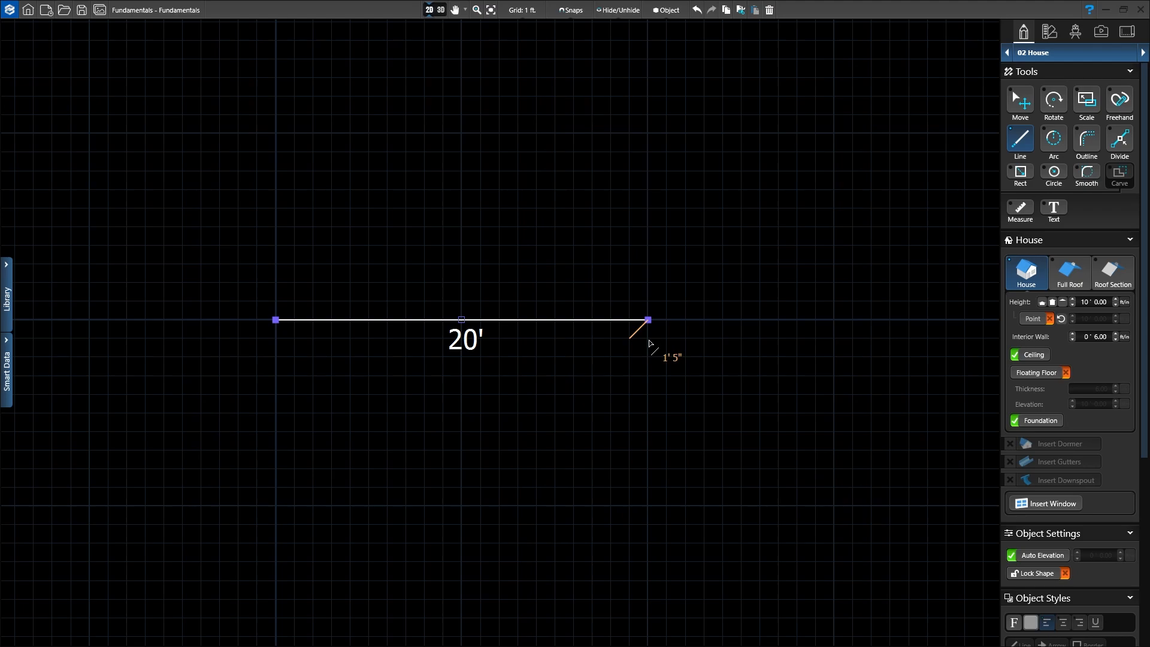
{"action": "scroll", "coordinate": [650, 343], "scroll_direction": "down", "scroll_amount": 3}
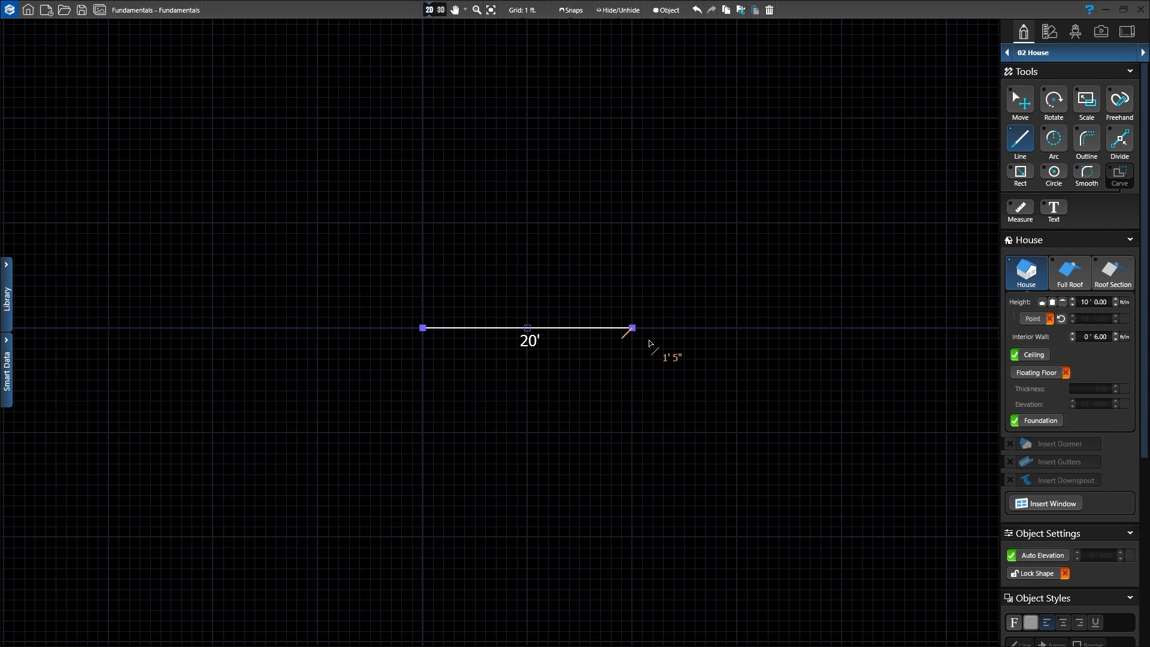
{"action": "scroll", "coordinate": [652, 351], "scroll_direction": "down", "scroll_amount": 1}
{"action": "mouse_move", "coordinate": [639, 378]}
{"action": "middle_mouse_down"}
{"action": "mouse_move", "coordinate": [631, 407]}
{"action": "mouse_move", "coordinate": [631, 368]}
{"action": "mouse_move", "coordinate": [593, 367]}
{"action": "mouse_move", "coordinate": [673, 377]}
{"action": "mouse_move", "coordinate": [422, 372]}
{"action": "mouse_move", "coordinate": [320, 391]}
{"action": "middle_mouse_up"}
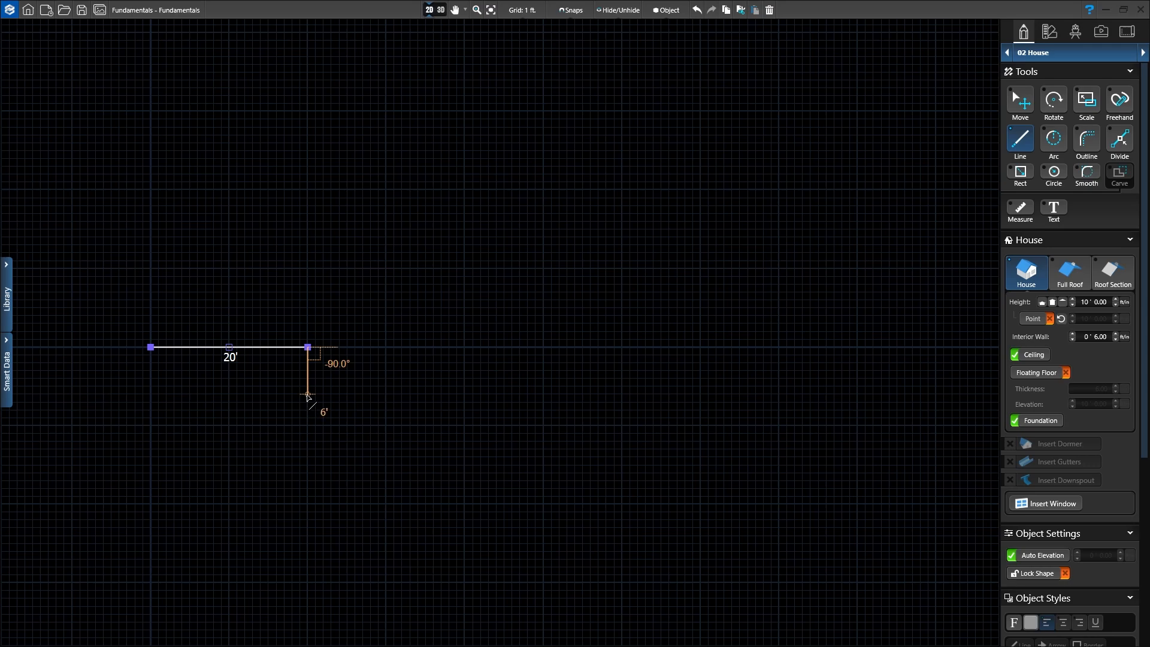
{"action": "left_click", "coordinate": [308, 394]}
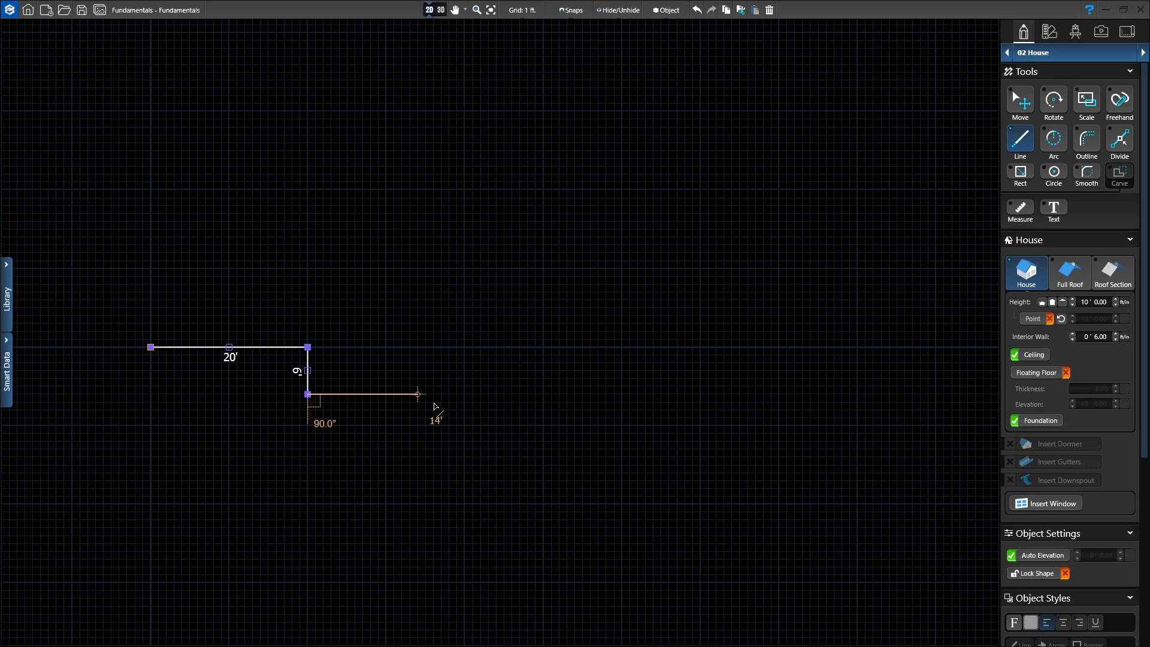
{"action": "left_click", "coordinate": [465, 395]}
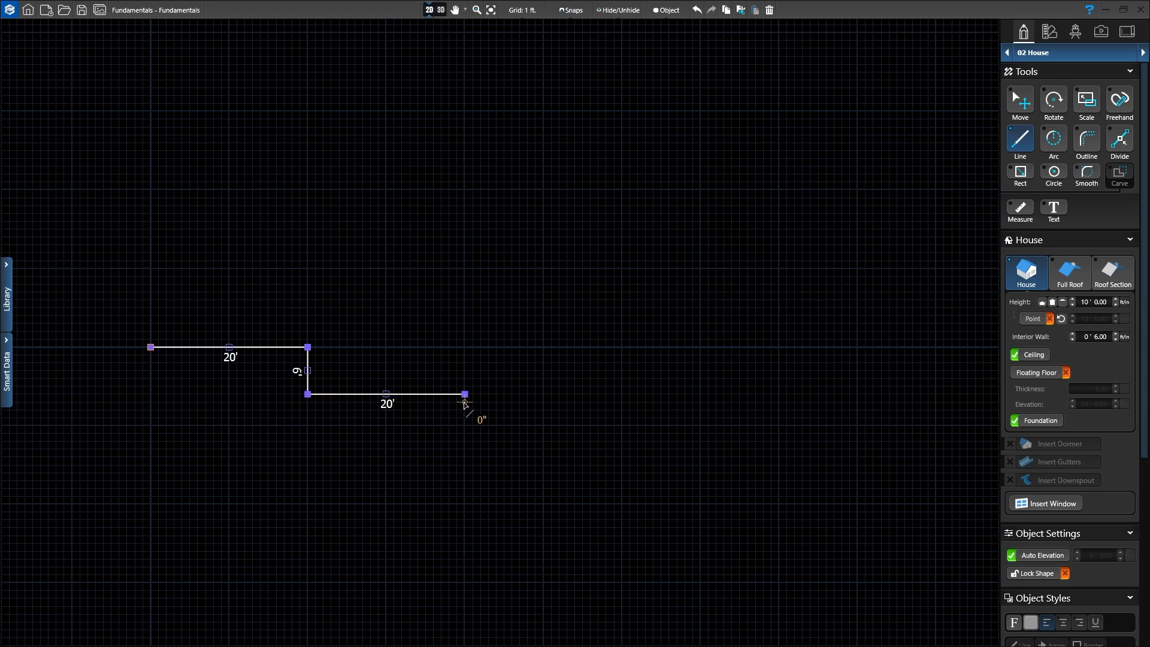
{"action": "left_click", "coordinate": [471, 351]}
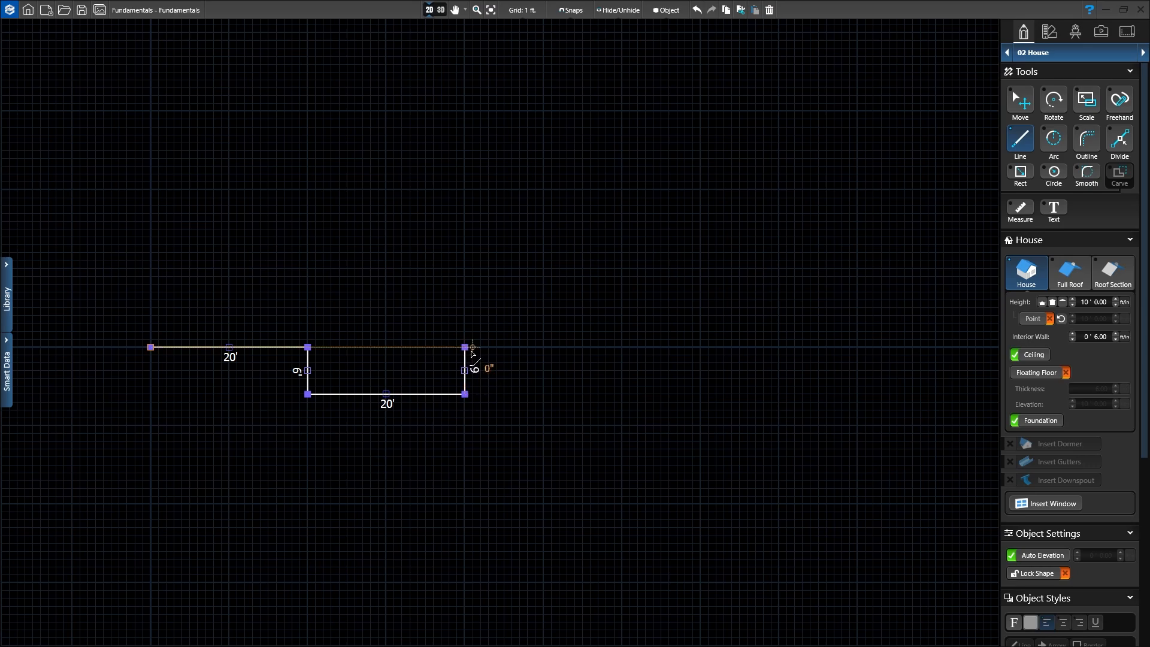
{"action": "left_click", "coordinate": [670, 371]}
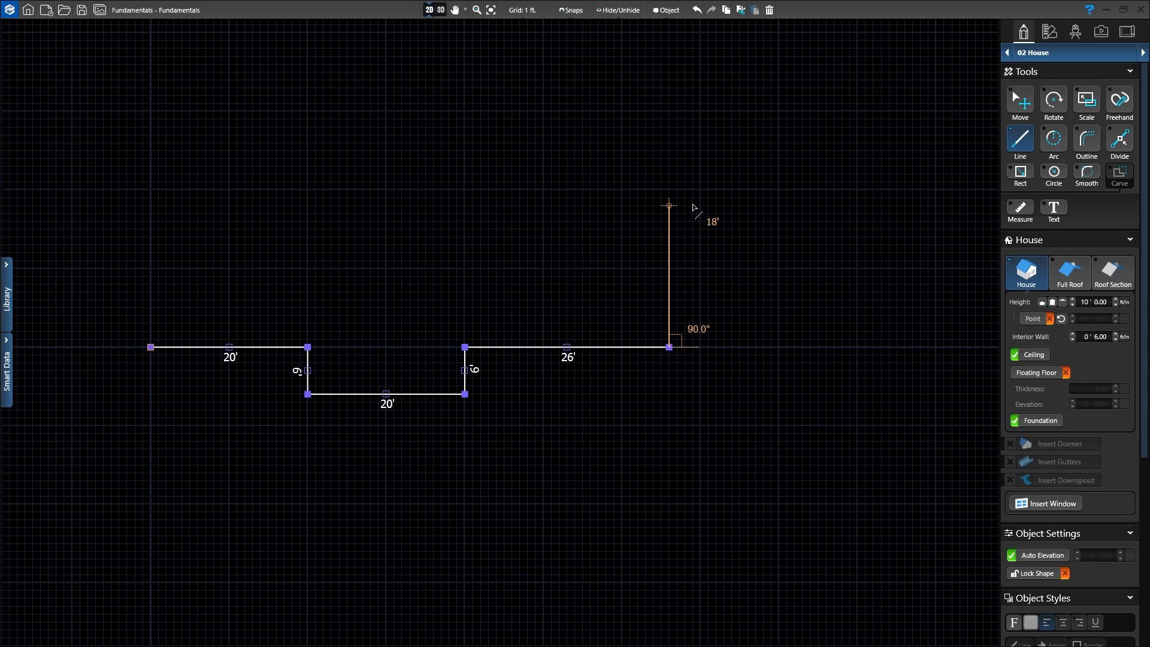
Step: Add a wall exactly 74' long running straight up at 90° from the end of the 26' wall
{"action": "scroll", "coordinate": [693, 208], "scroll_direction": "down", "scroll_amount": 2}
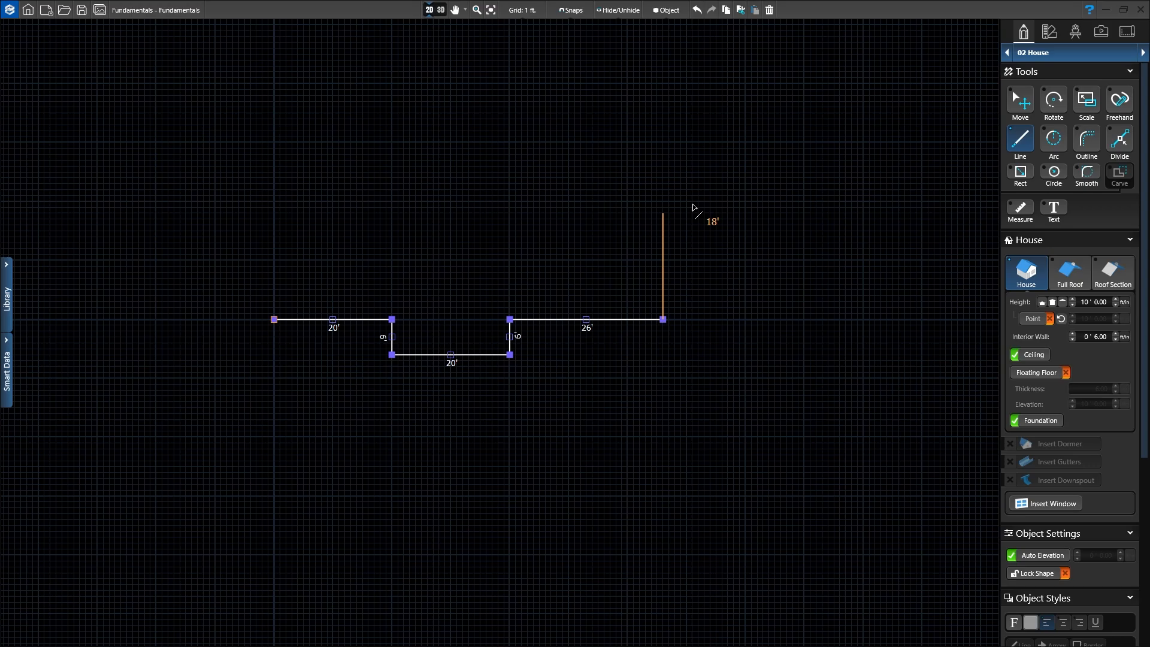
{"action": "mouse_move", "coordinate": [693, 208]}
{"action": "middle_mouse_down"}
{"action": "mouse_move", "coordinate": [677, 236]}
{"action": "mouse_move", "coordinate": [680, 426]}
{"action": "middle_mouse_up"}
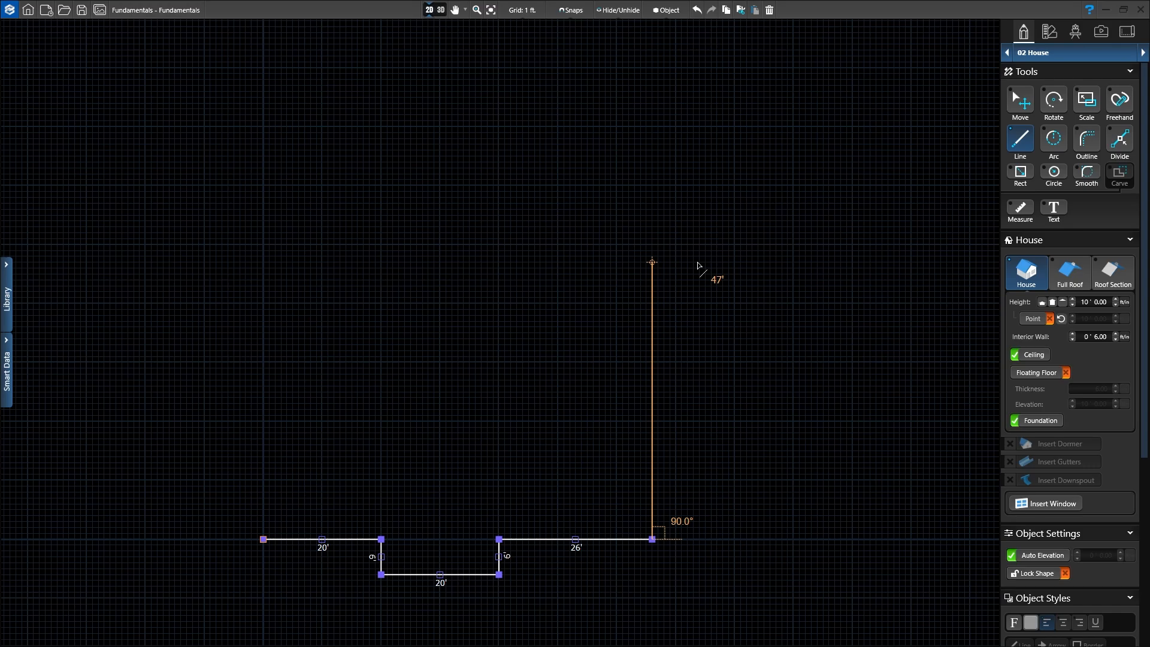
{"action": "type", "text": "7"}
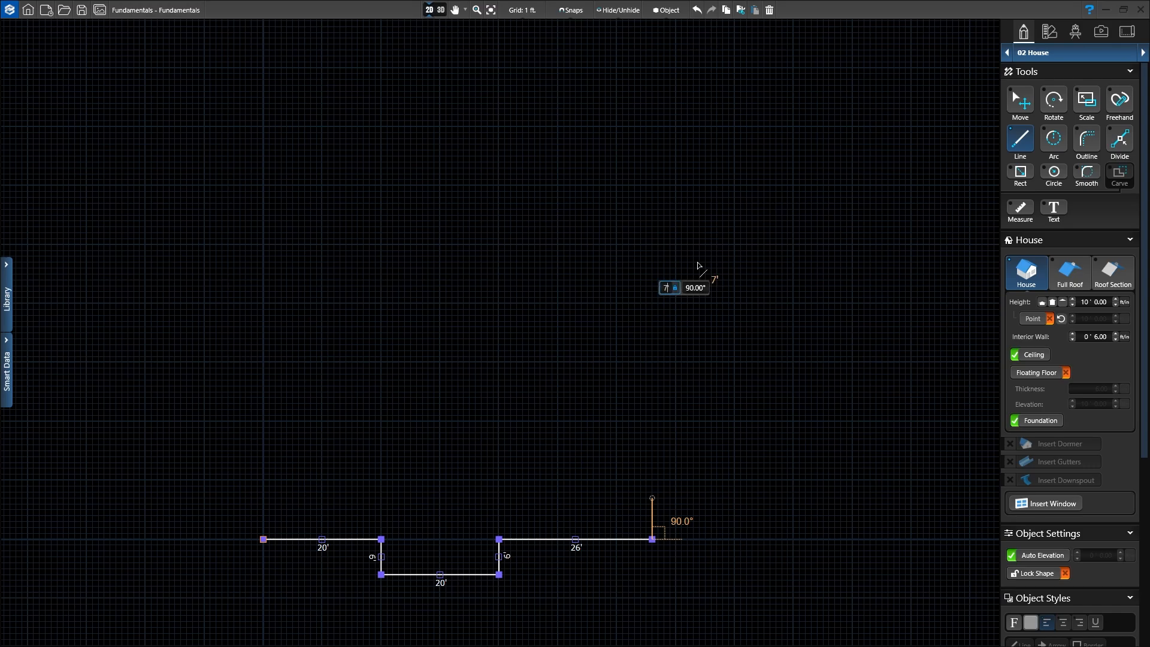
{"action": "type", "text": "4"}
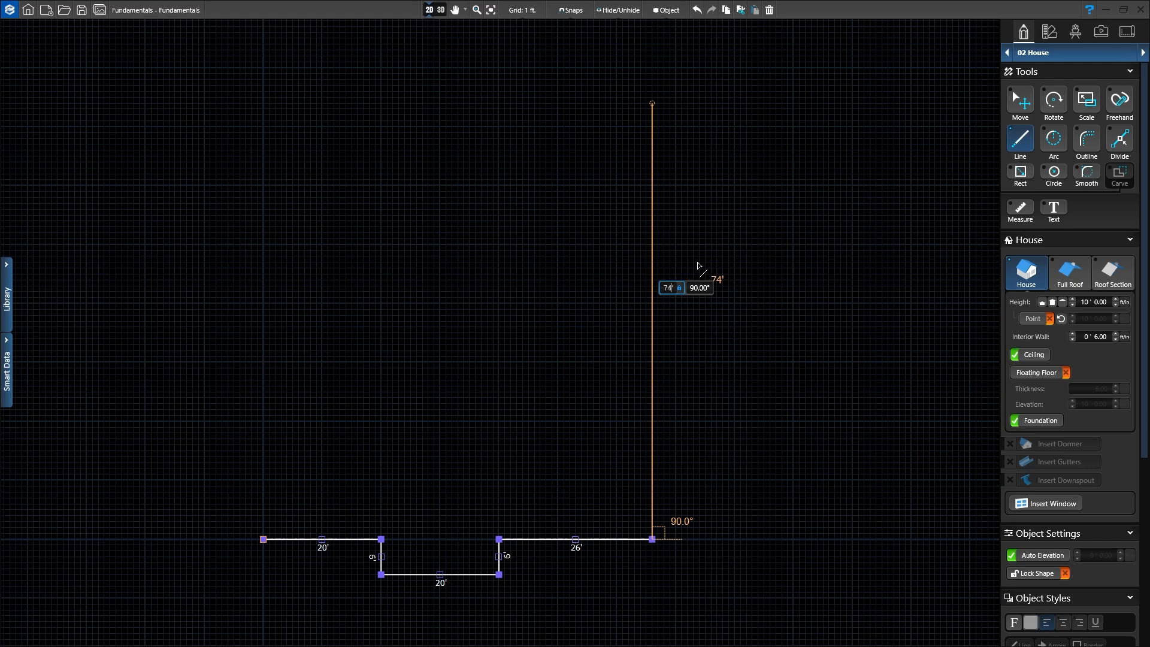
{"action": "key", "text": "Return"}
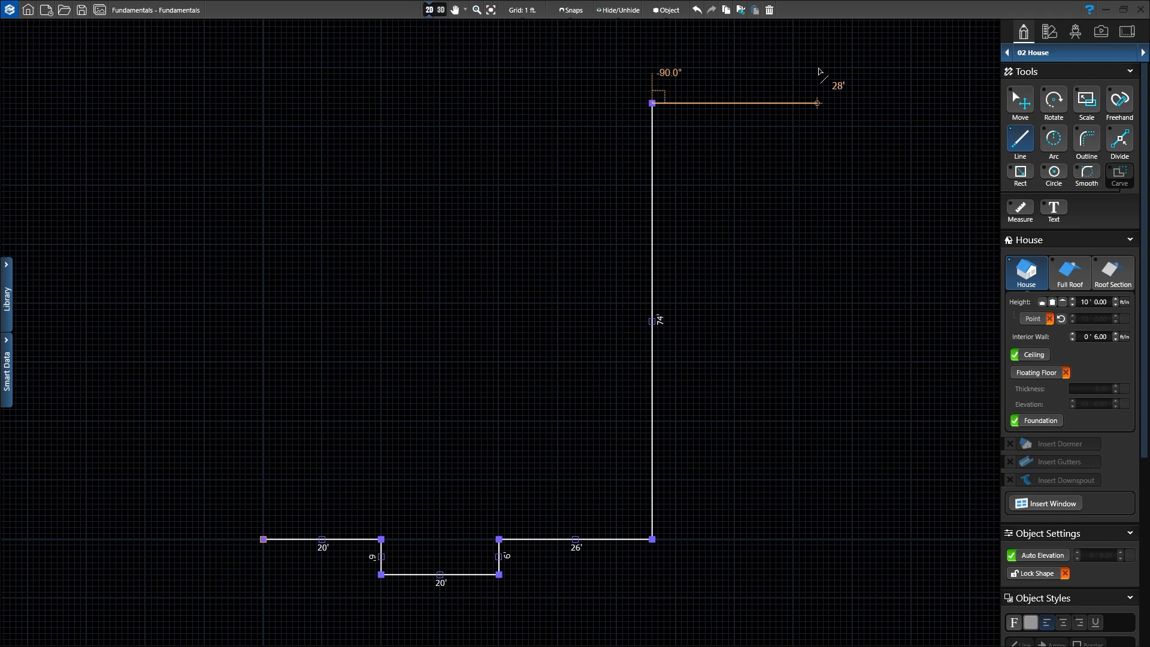
Step: Continue the house outline from the top of the 74' wall with walls running 20' left, 10' down and 22' left
{"action": "left_click", "coordinate": [533, 105]}
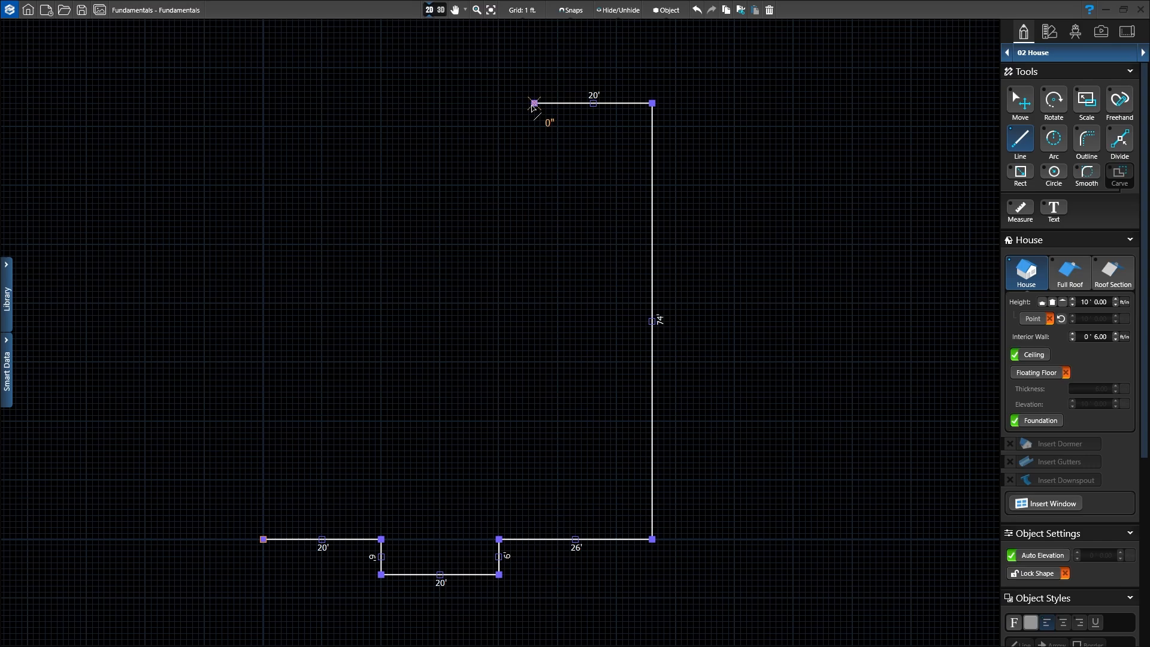
{"action": "left_click", "coordinate": [528, 167]}
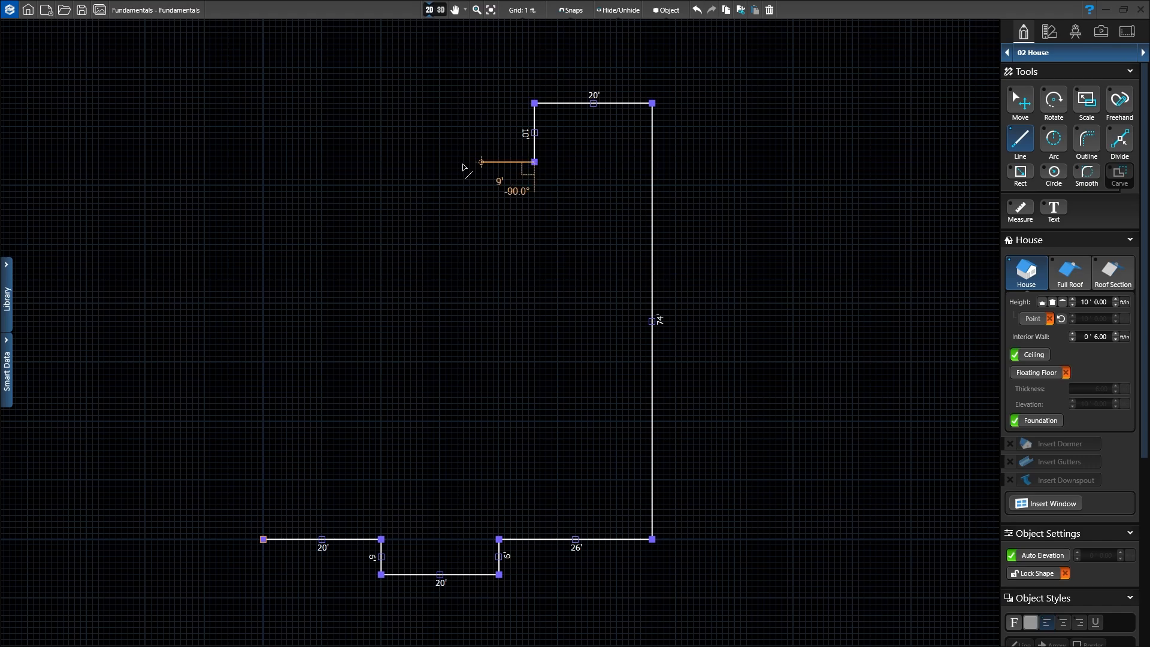
{"action": "left_click", "coordinate": [405, 163]}
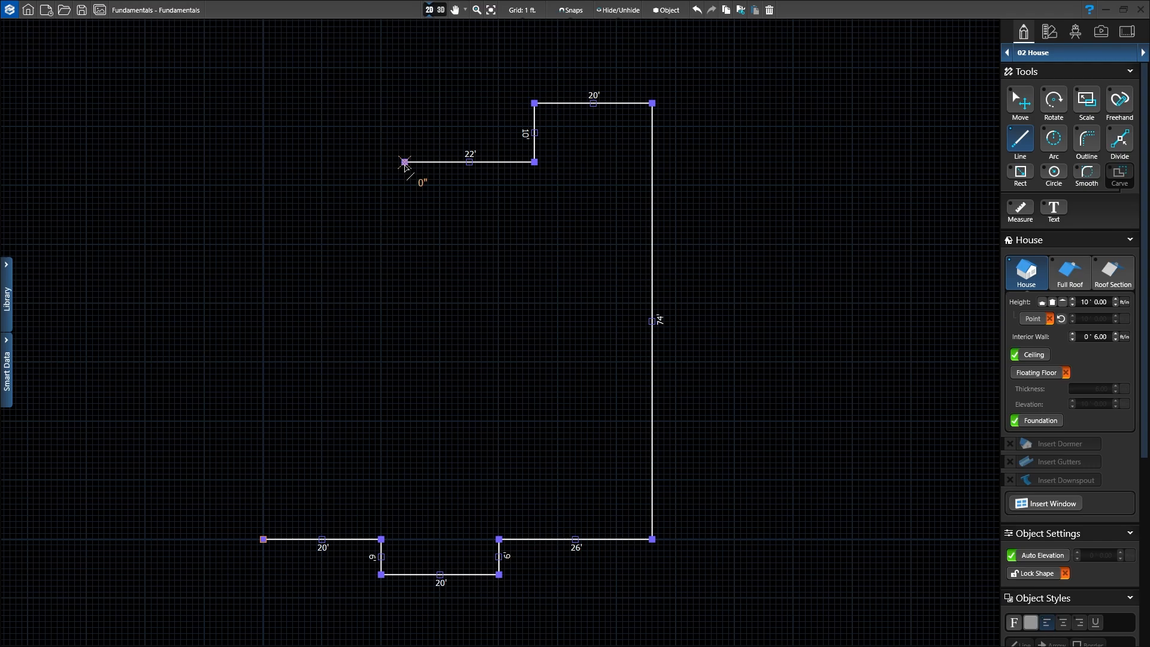
Step: Draw a wall upward from the end of the 22' wall, undo its misplaced endpoint and place it again at 6'
{"action": "left_click", "coordinate": [405, 121]}
{"action": "right_click", "coordinate": [406, 123]}
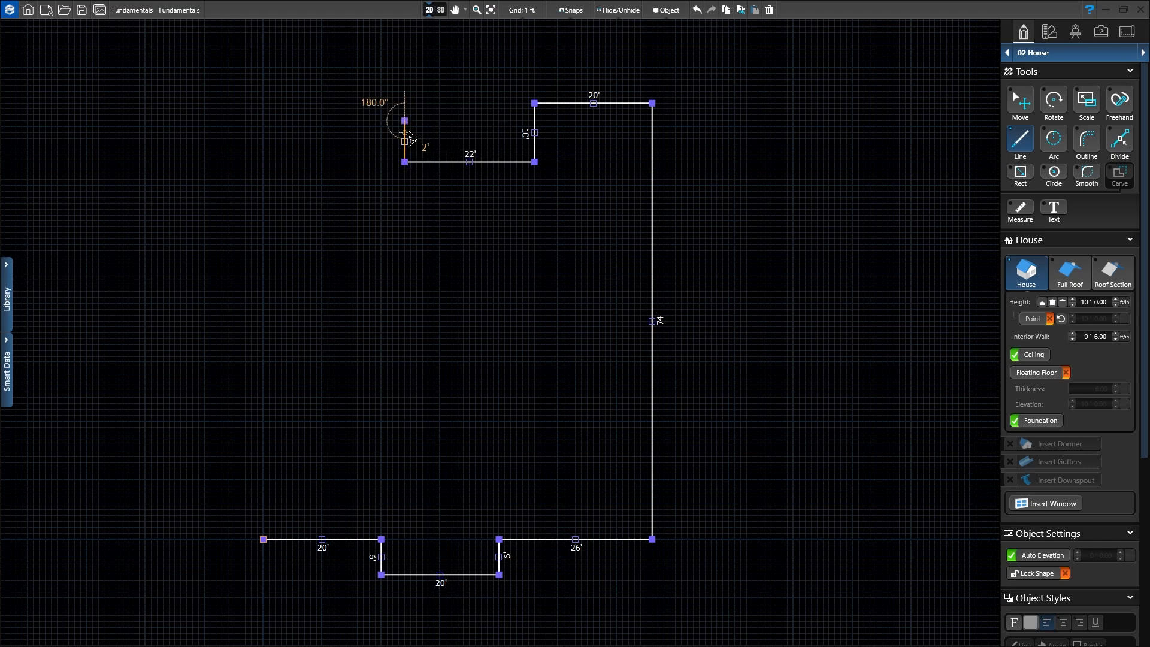
{"action": "right_click", "coordinate": [404, 119]}
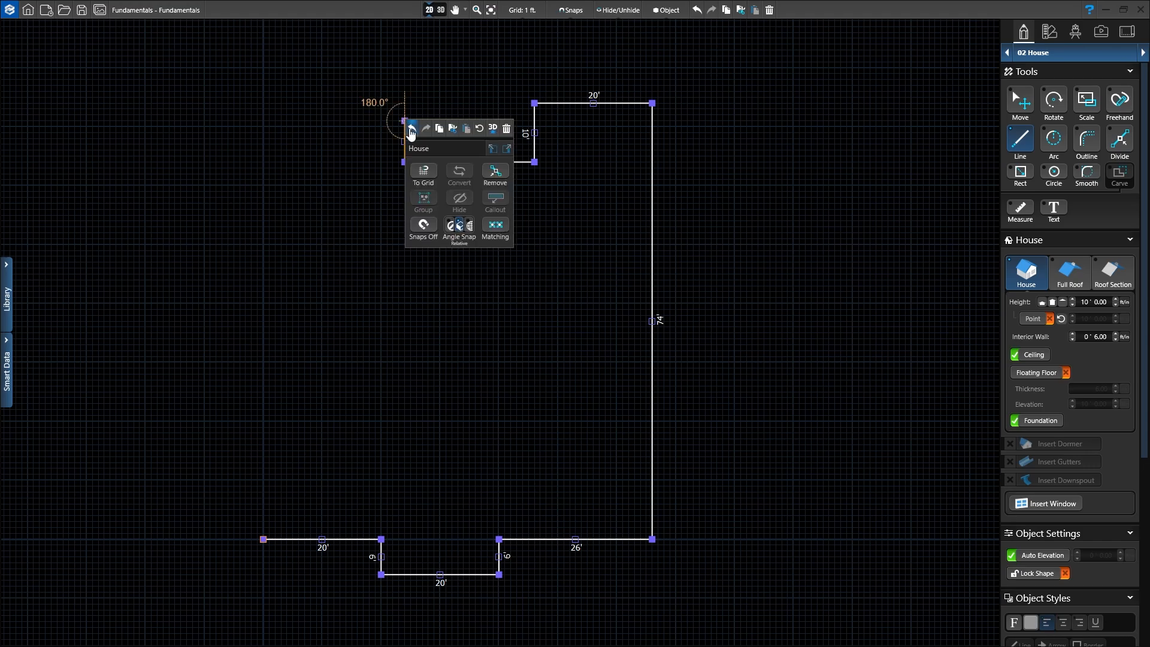
{"action": "left_click", "coordinate": [412, 129]}
{"action": "left_click", "coordinate": [406, 128]}
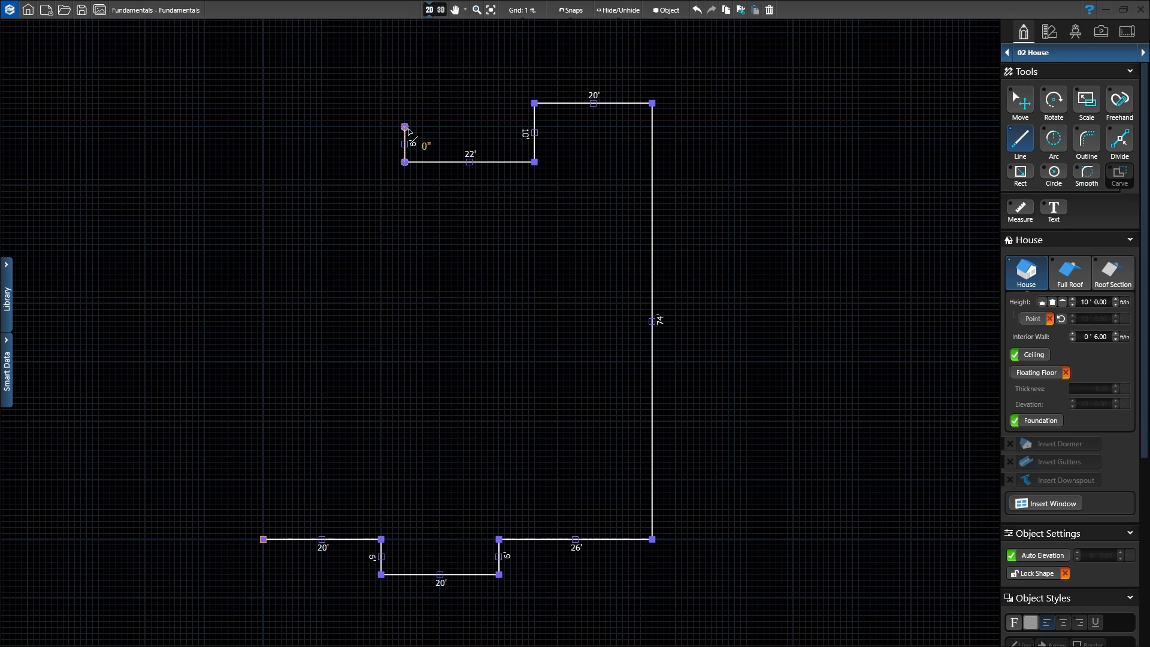
Step: Add a 24' wall running left, close the outline straight down at the starting point and leave line drawing
{"action": "left_click", "coordinate": [263, 126]}
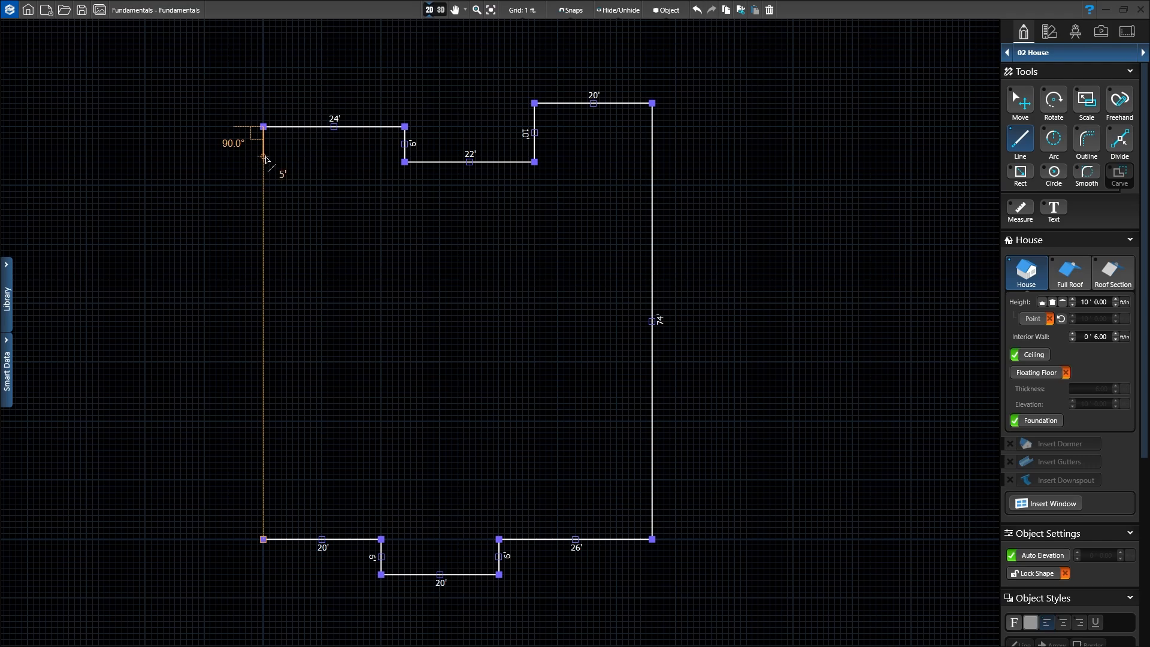
{"action": "left_click", "coordinate": [264, 539]}
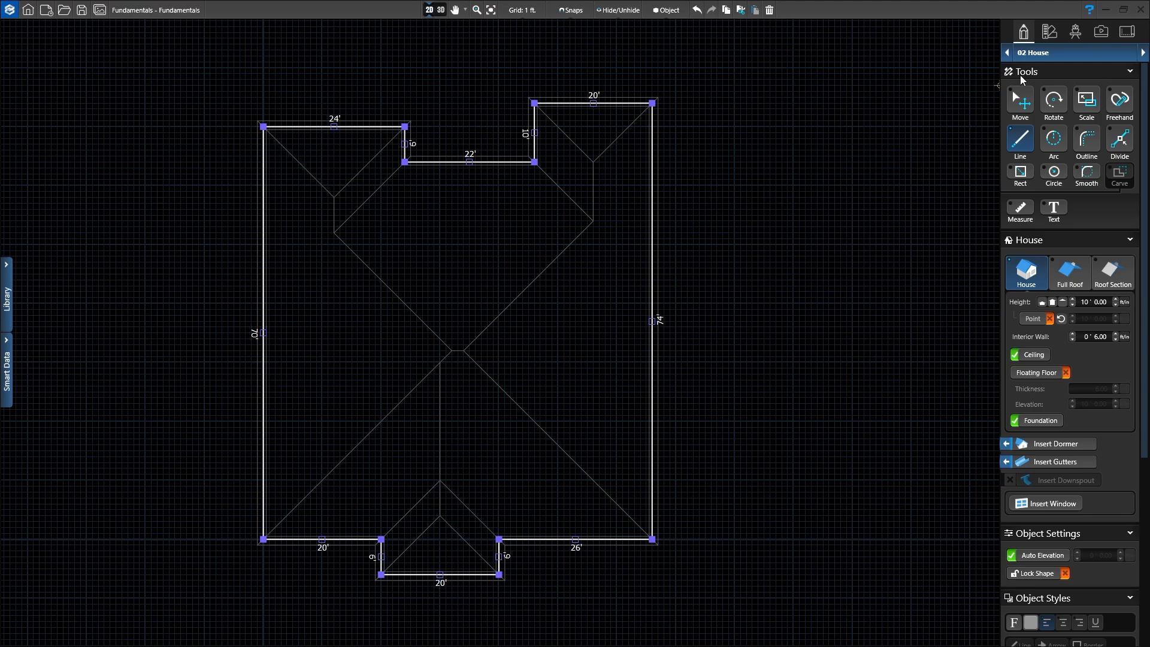
{"action": "left_click", "coordinate": [1027, 111]}
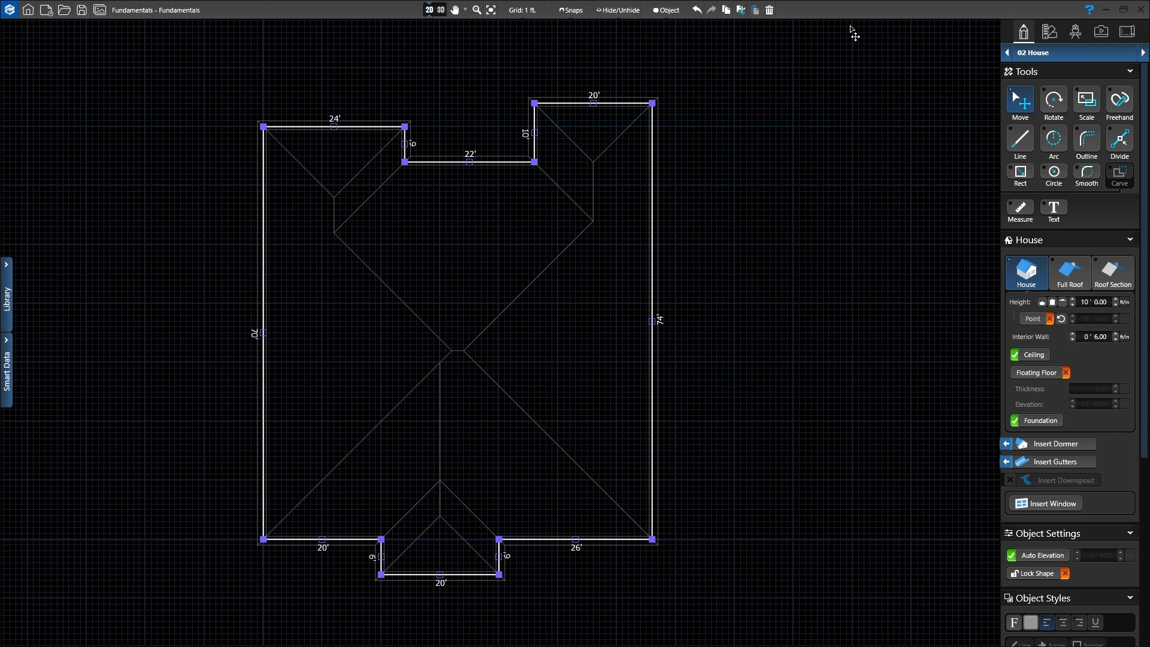
Step: Switch the project to 3D and view the generated house from above and from the front
{"action": "left_click", "coordinate": [441, 13]}
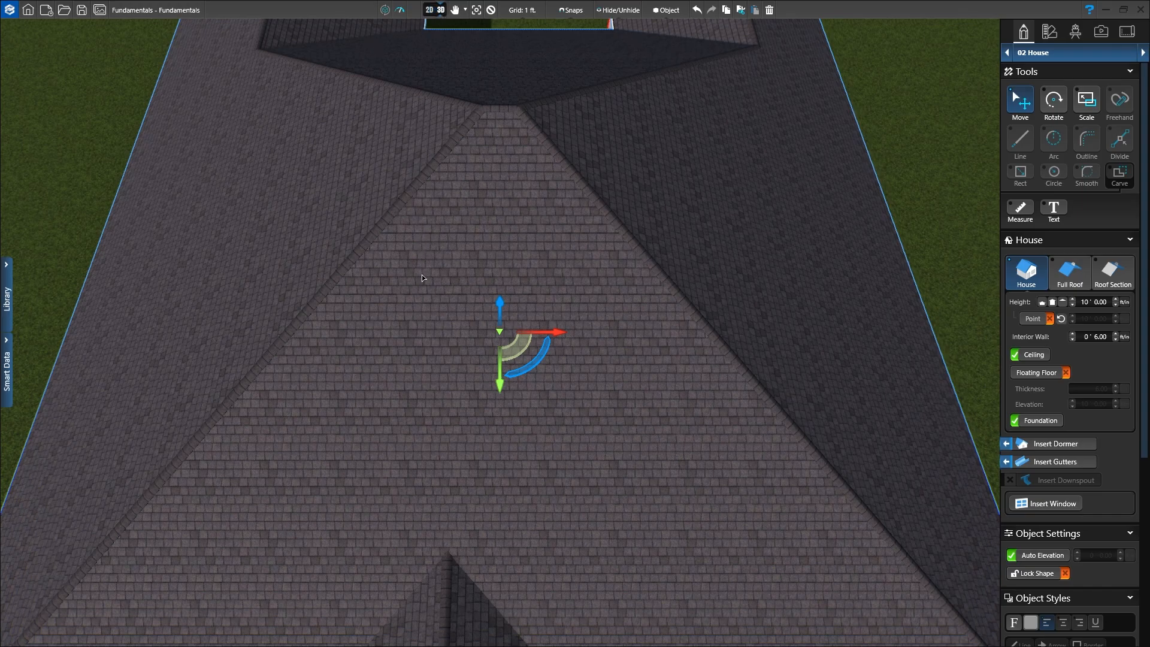
{"action": "middle_click_drag", "start_coordinate": [717, 523], "coordinate": [715, 646]}
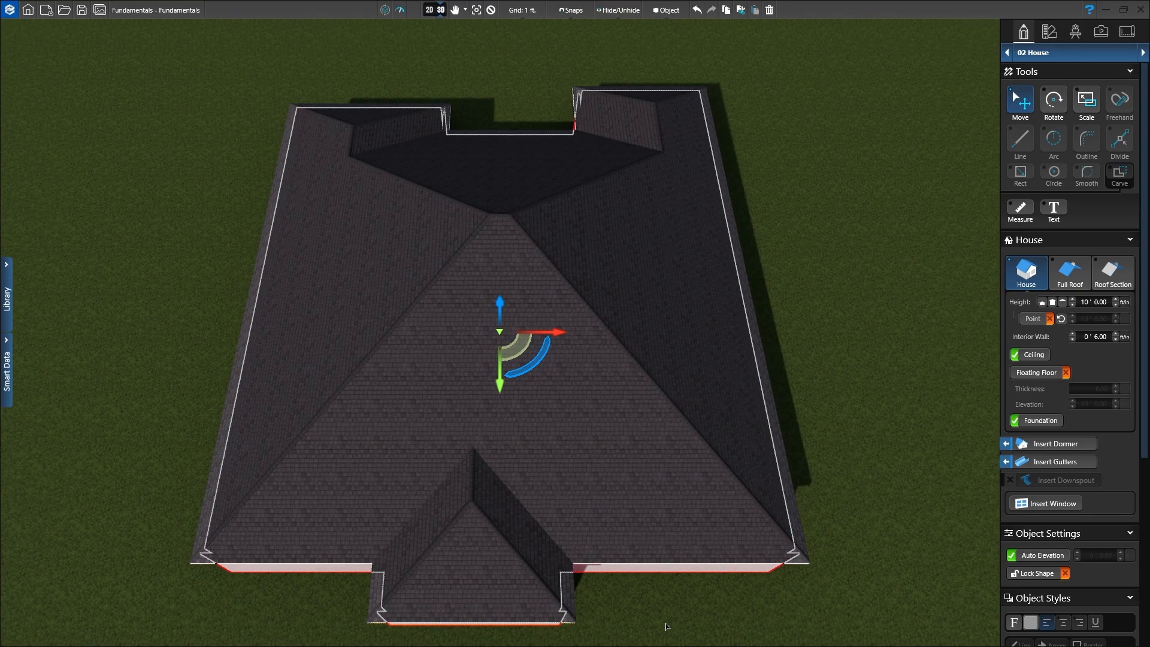
{"action": "middle_click_drag", "start_coordinate": [666, 623], "coordinate": [668, 492]}
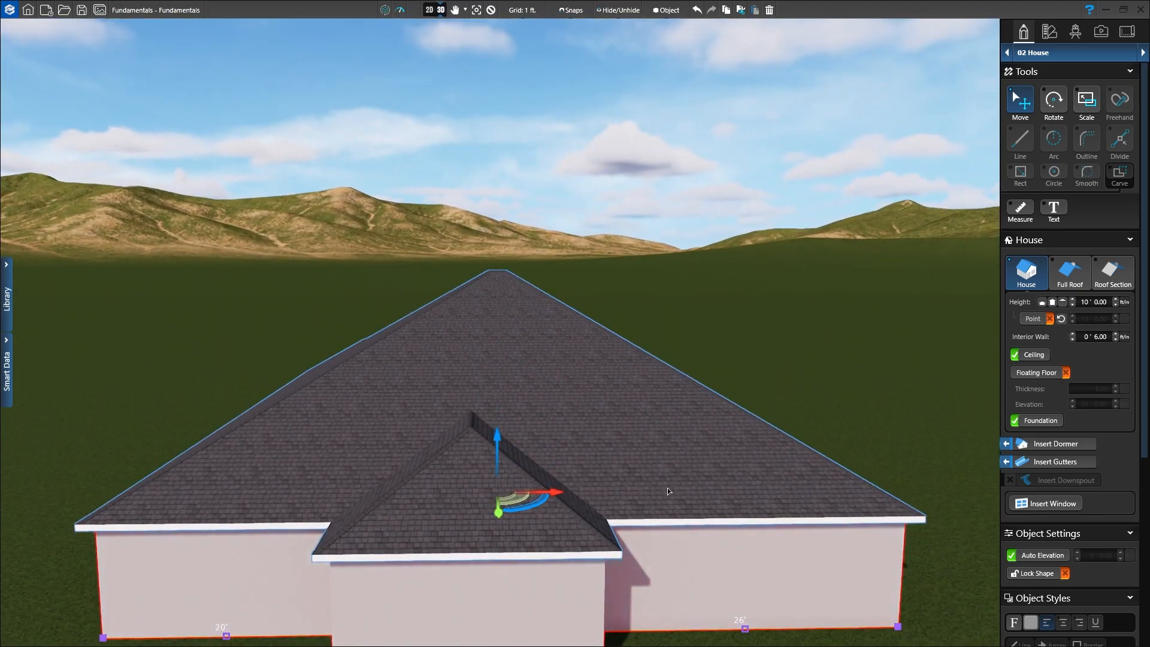
{"action": "scroll", "coordinate": [668, 491], "scroll_direction": "down", "scroll_amount": 5}
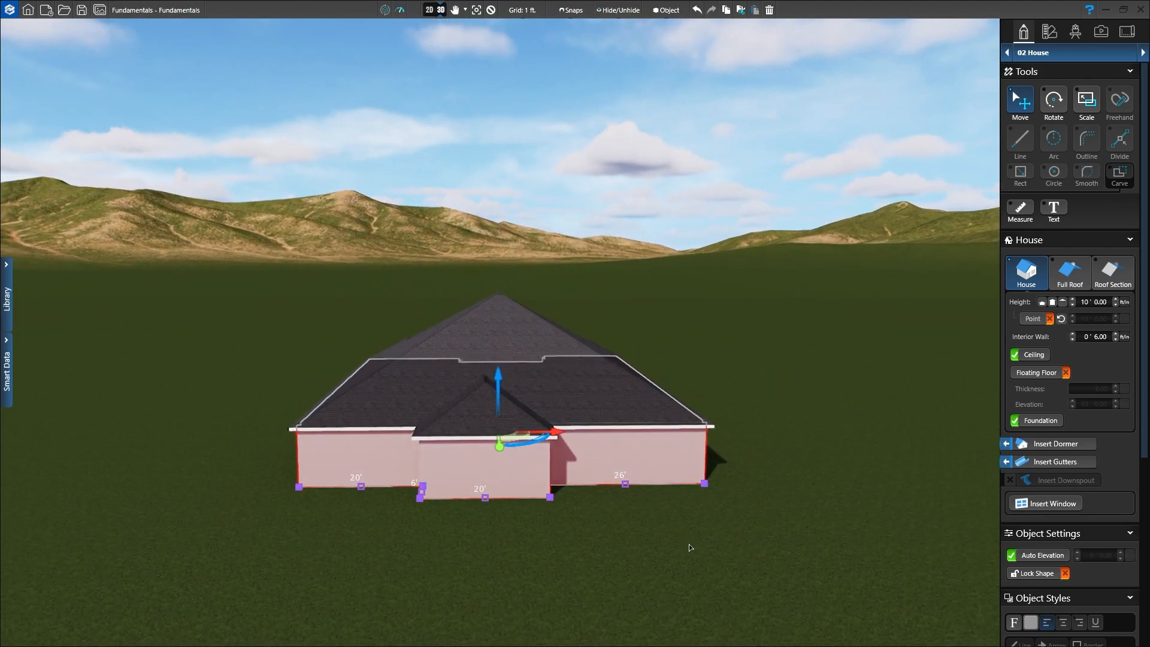
{"action": "middle_click_drag", "start_coordinate": [690, 555], "coordinate": [692, 531]}
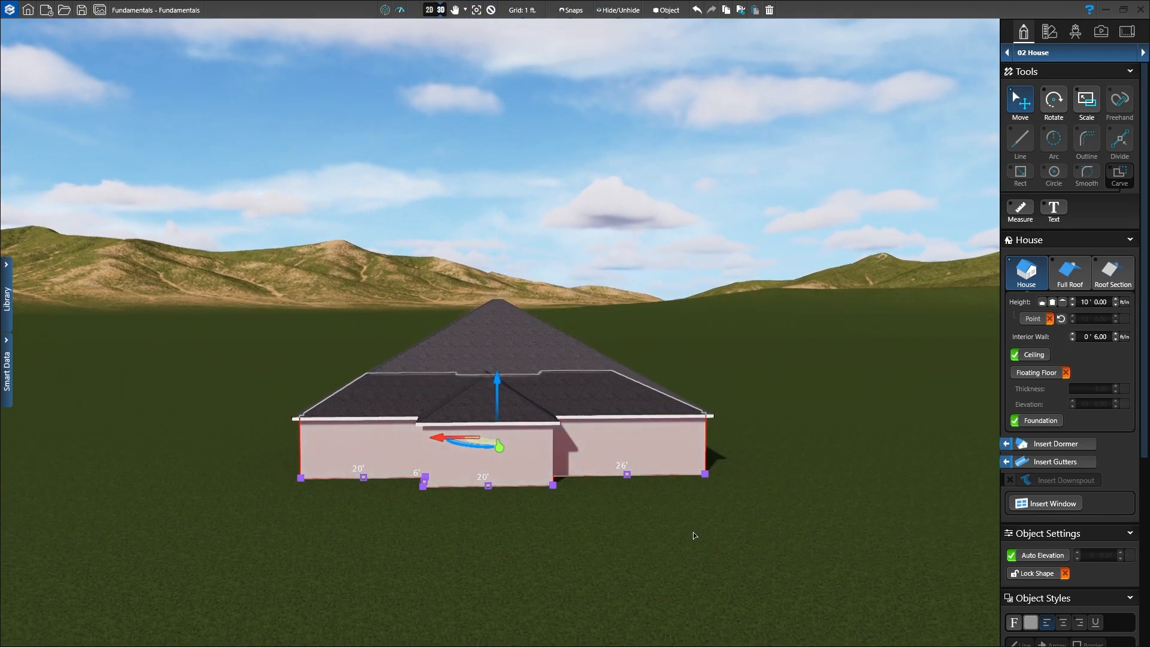
{"action": "middle_click_drag", "start_coordinate": [693, 534], "coordinate": [692, 644]}
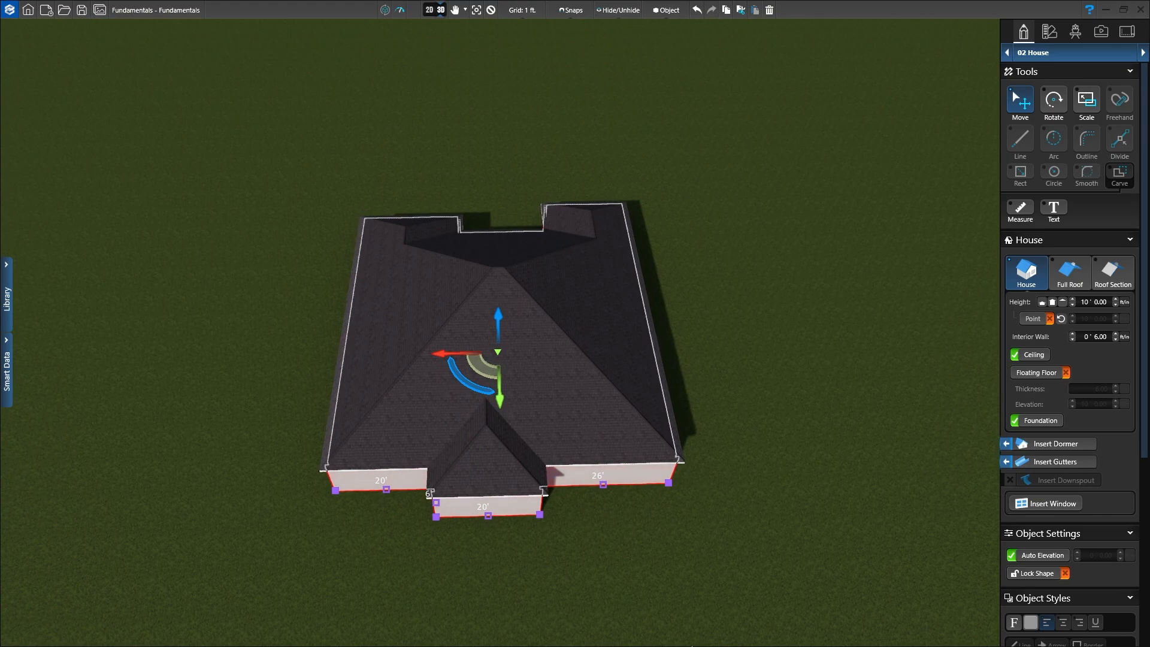
{"action": "middle_click_drag", "start_coordinate": [692, 644], "coordinate": [691, 541]}
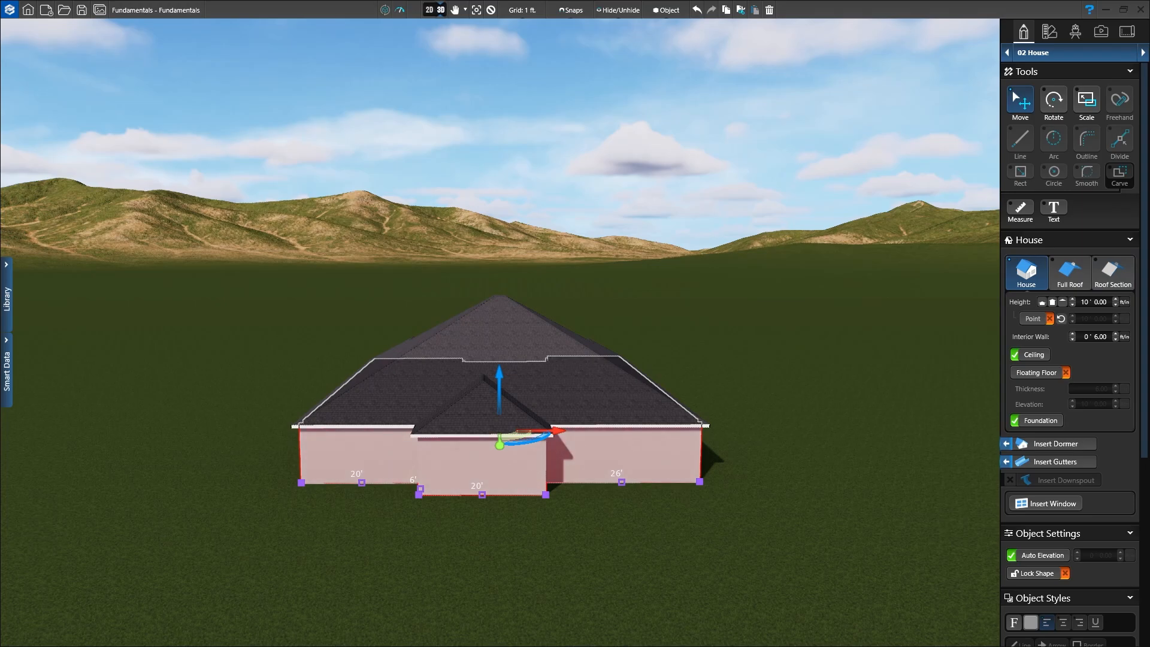
Step: Set the house height to 11' and the full roof's pitch to 6/12
{"action": "left_click", "coordinate": [1044, 303]}
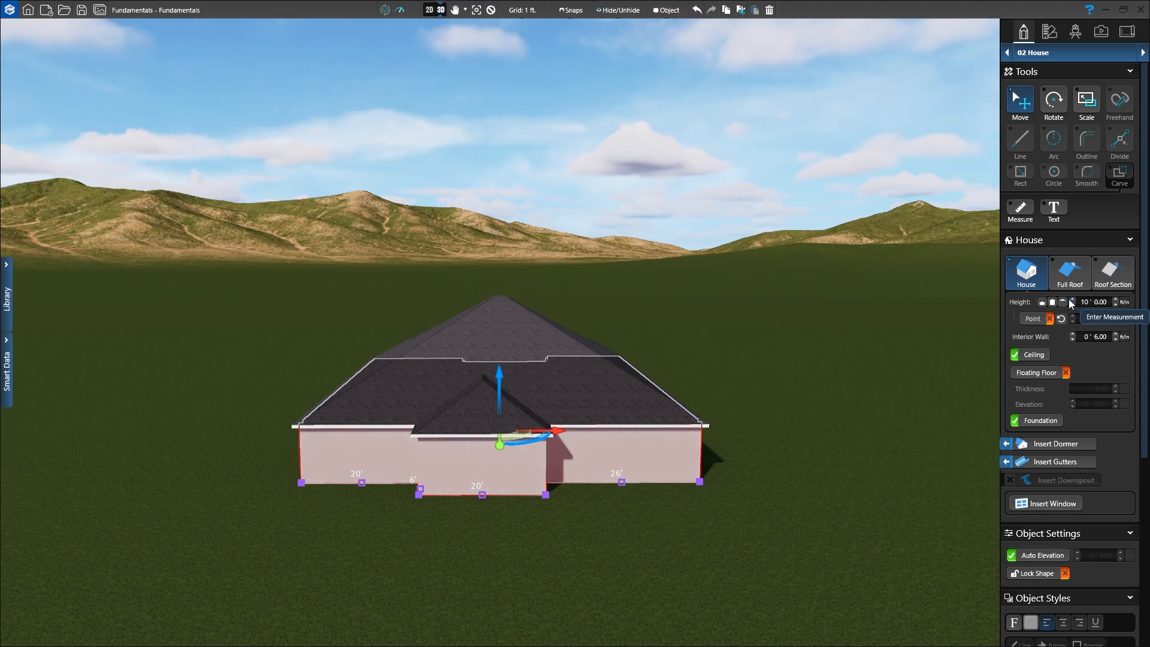
{"action": "left_click", "coordinate": [1073, 300]}
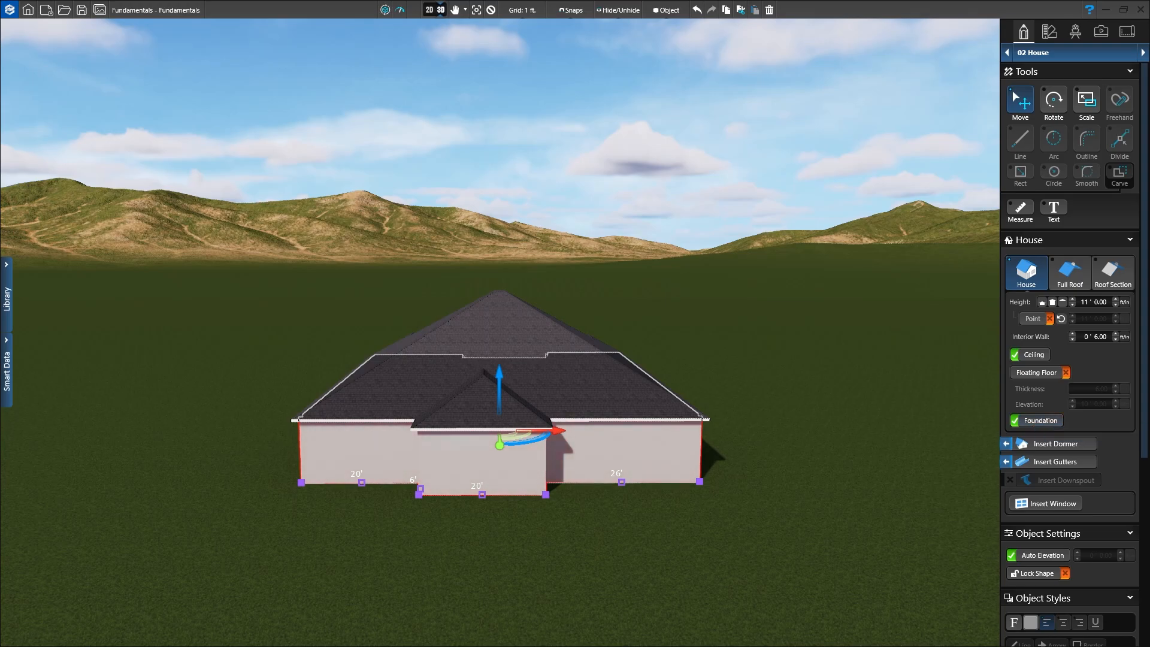
{"action": "left_click", "coordinate": [1072, 276]}
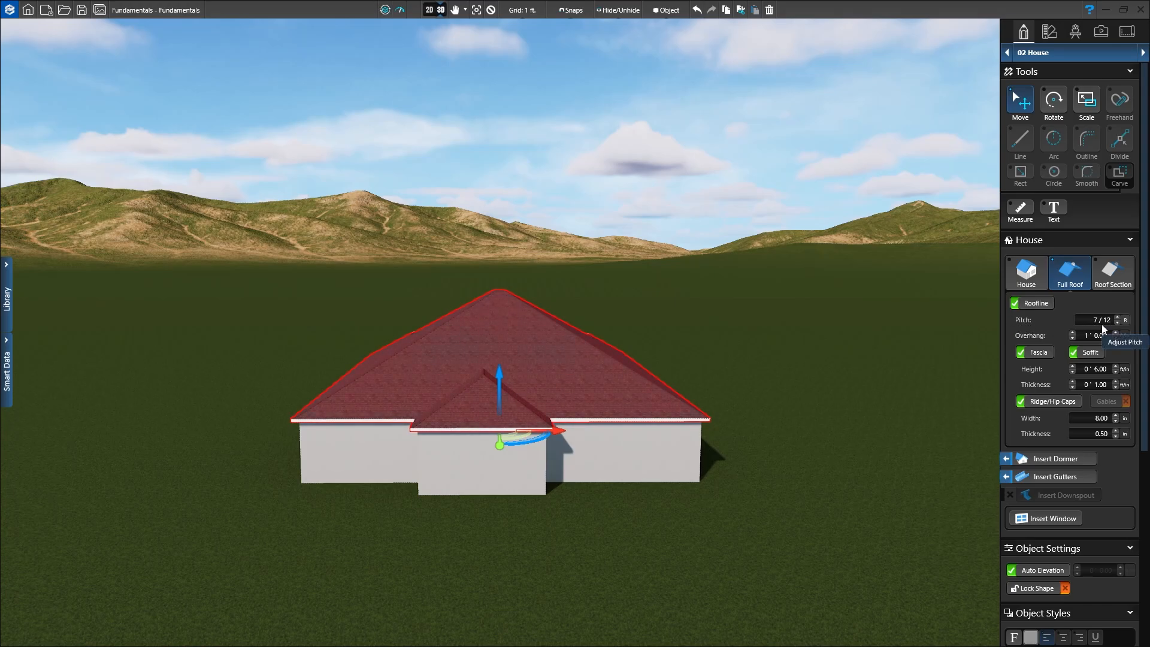
{"action": "left_click", "coordinate": [1117, 323]}
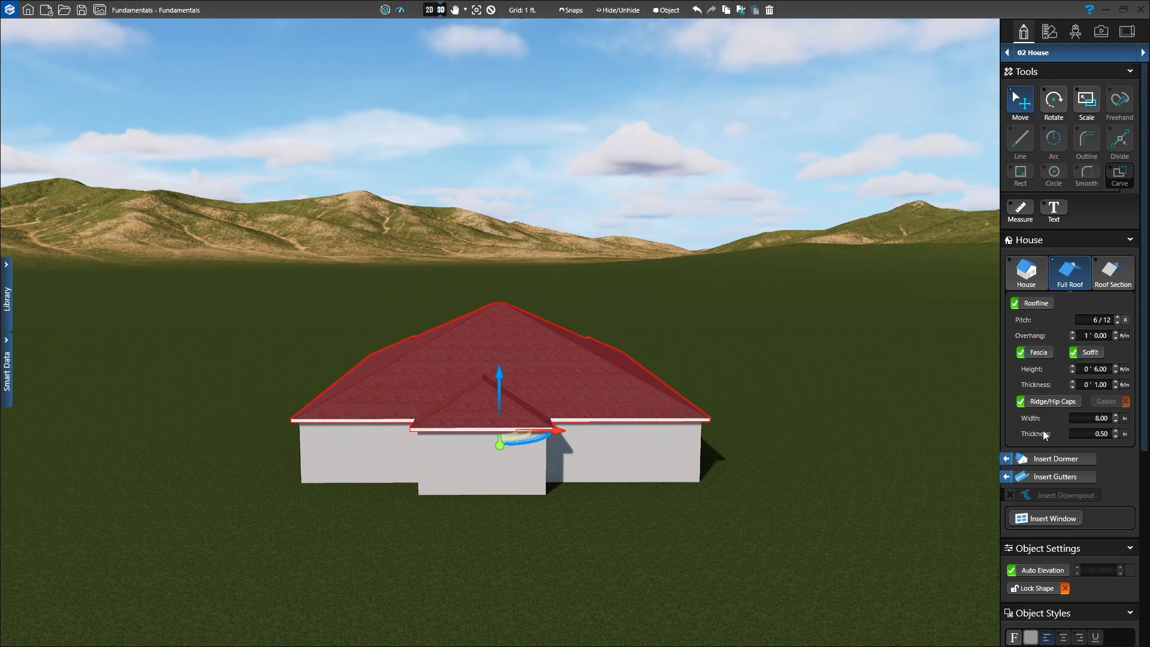
Step: Set the full roof's fascia to 8" height and 6" thickness
{"action": "left_click", "coordinate": [1117, 367]}
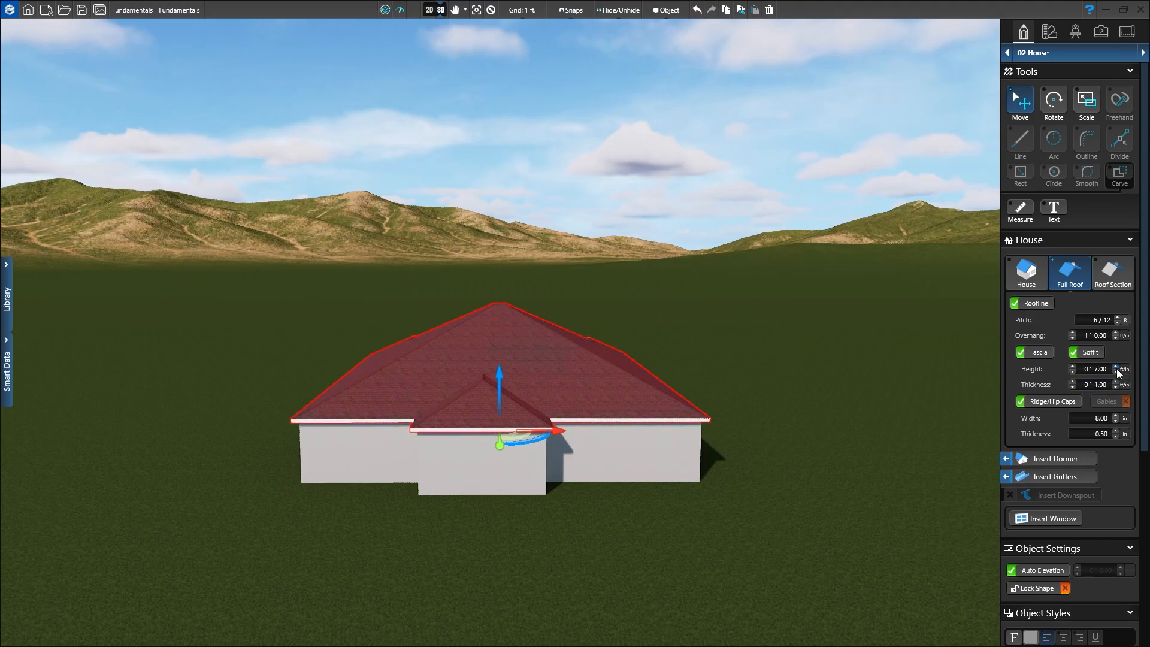
{"action": "left_click", "coordinate": [1117, 367]}
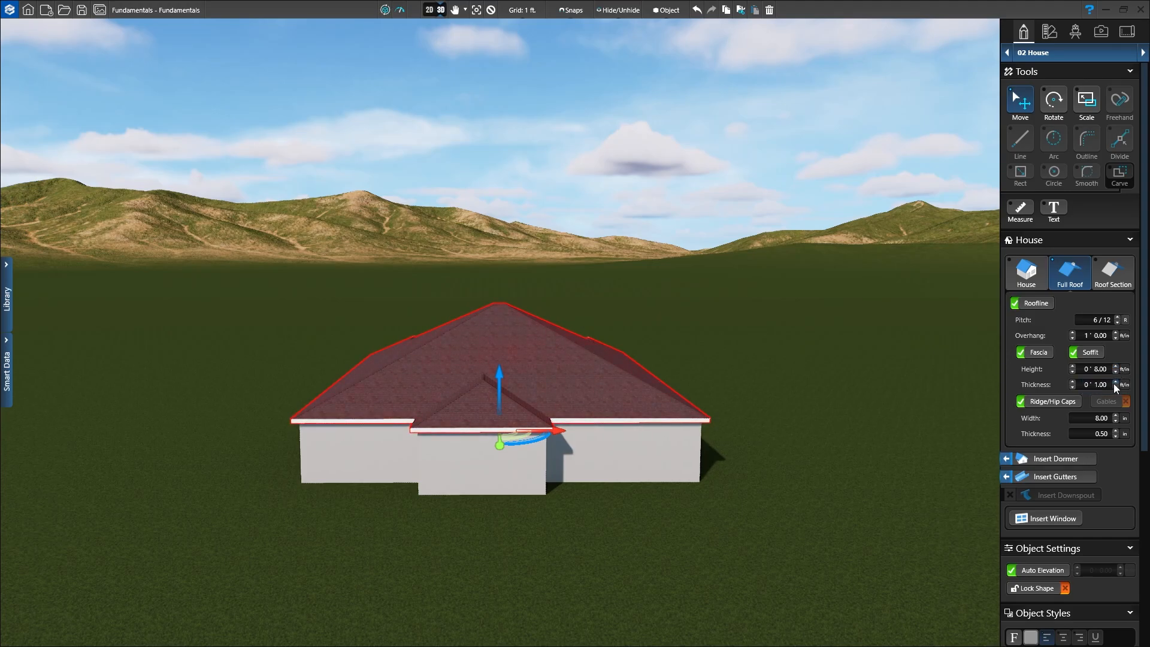
{"action": "left_click", "coordinate": [1115, 383]}
Step: Change the style of the front roof section left of the projecting bay to Gable
{"action": "middle_click_drag", "start_coordinate": [789, 491], "coordinate": [794, 410]}
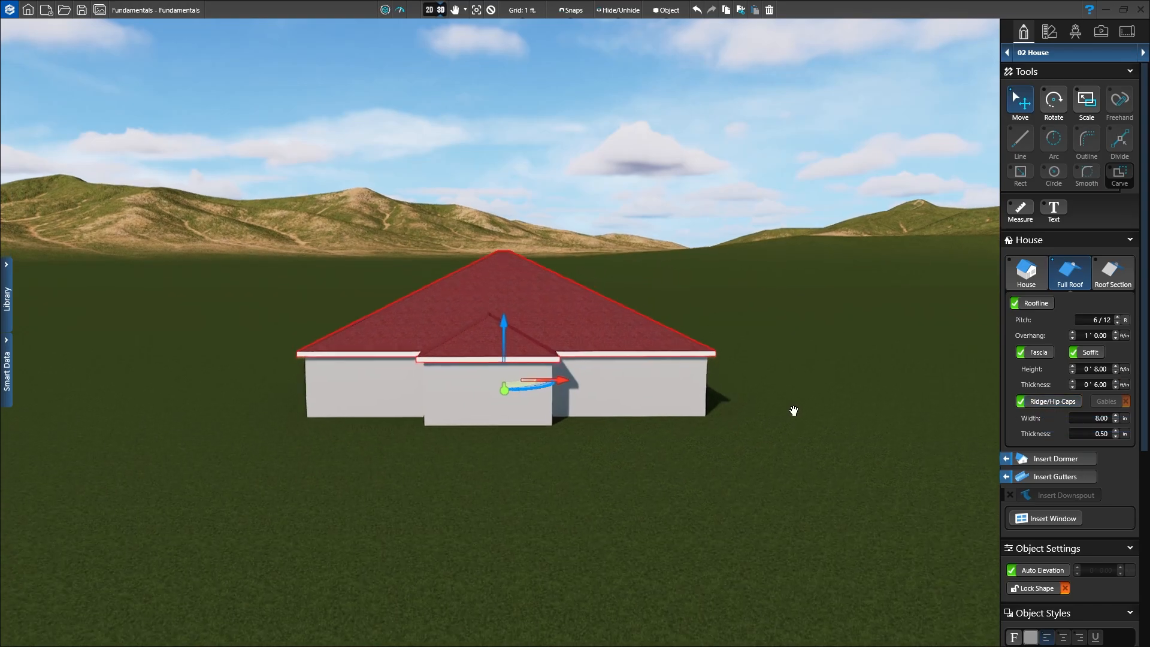
{"action": "mouse_move", "coordinate": [711, 484]}
{"action": "middle_mouse_down"}
{"action": "mouse_move", "coordinate": [716, 513]}
{"action": "mouse_move", "coordinate": [714, 473]}
{"action": "middle_mouse_up"}
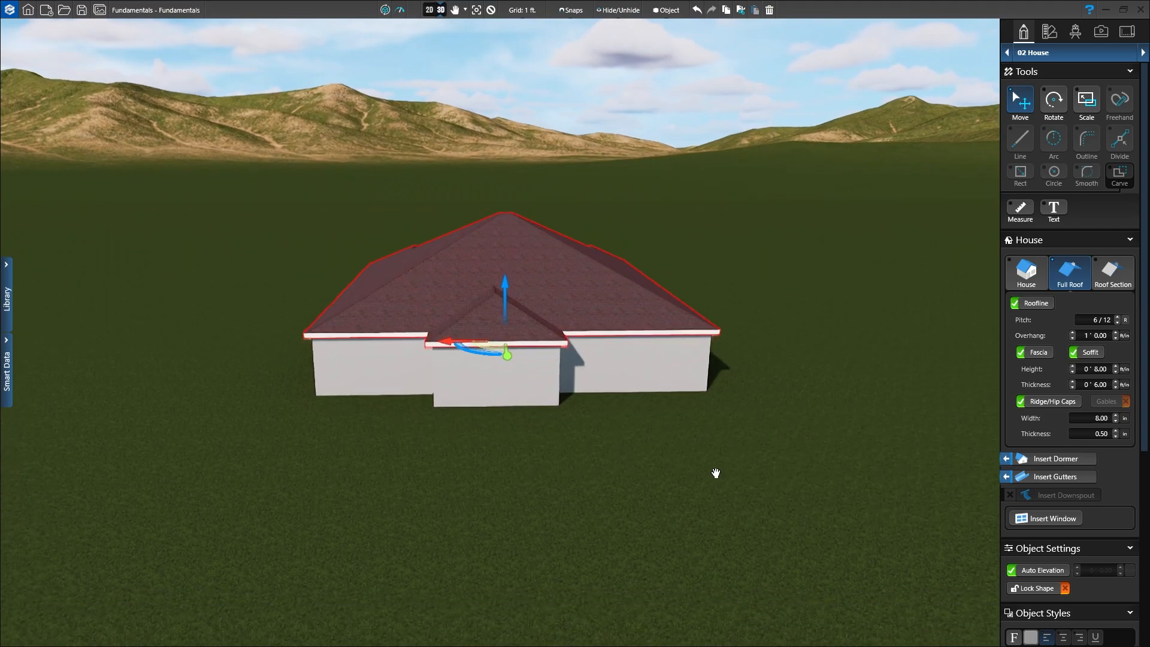
{"action": "scroll", "coordinate": [586, 473], "scroll_direction": "up", "scroll_amount": 5}
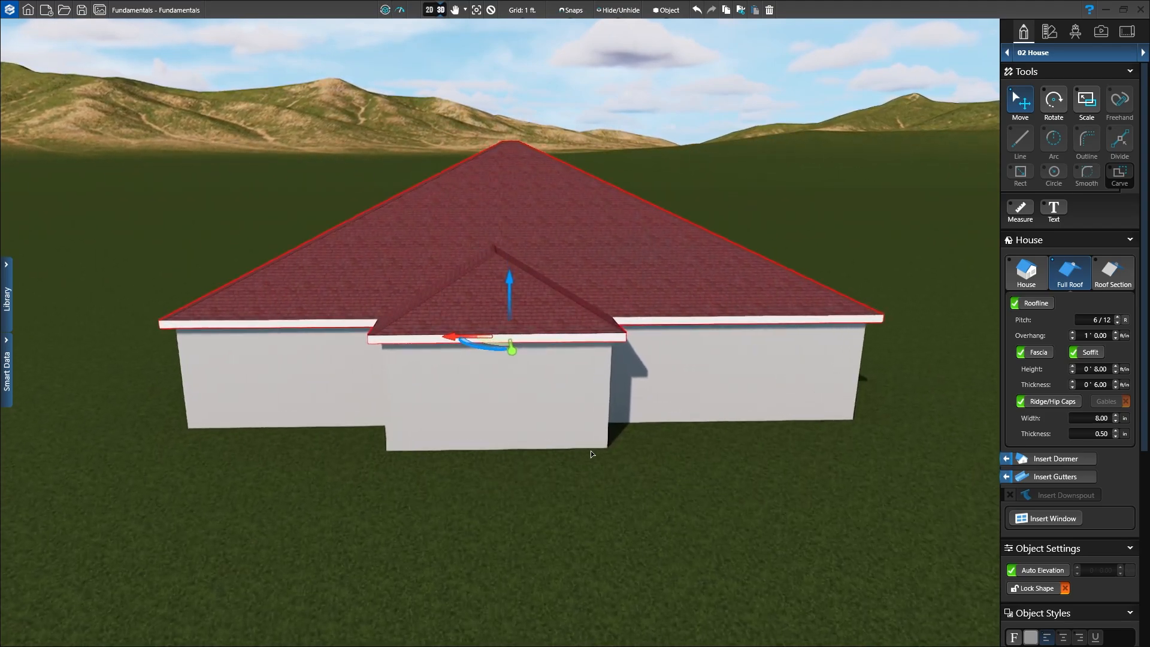
{"action": "middle_click_drag", "start_coordinate": [591, 451], "coordinate": [593, 481]}
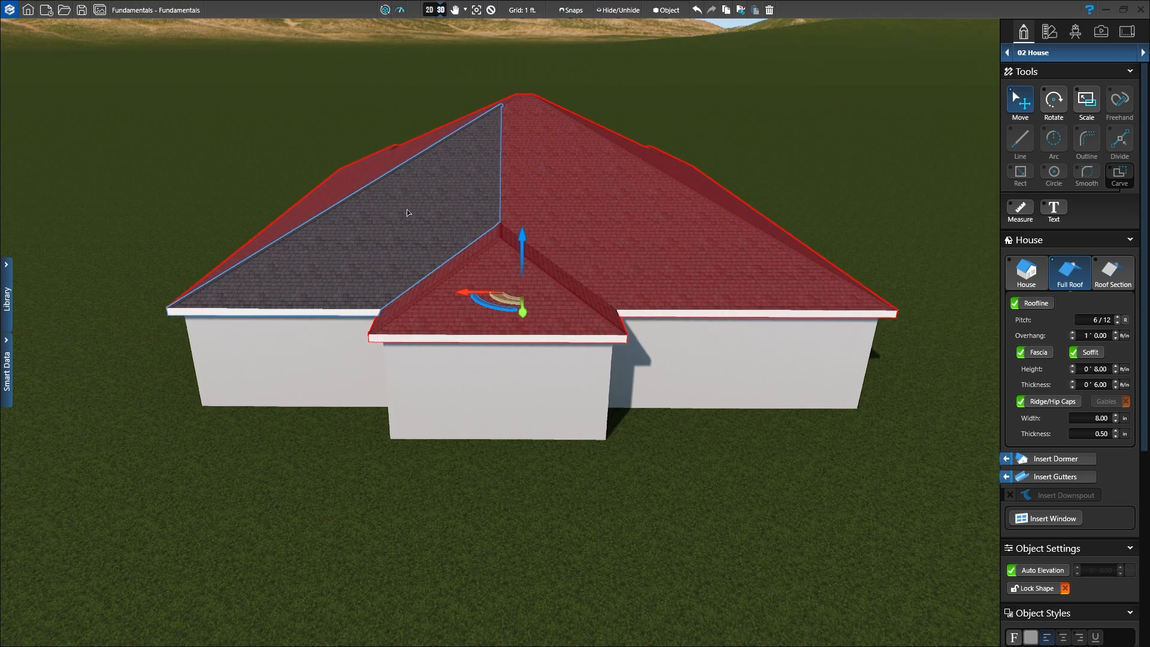
{"action": "left_click", "coordinate": [371, 234]}
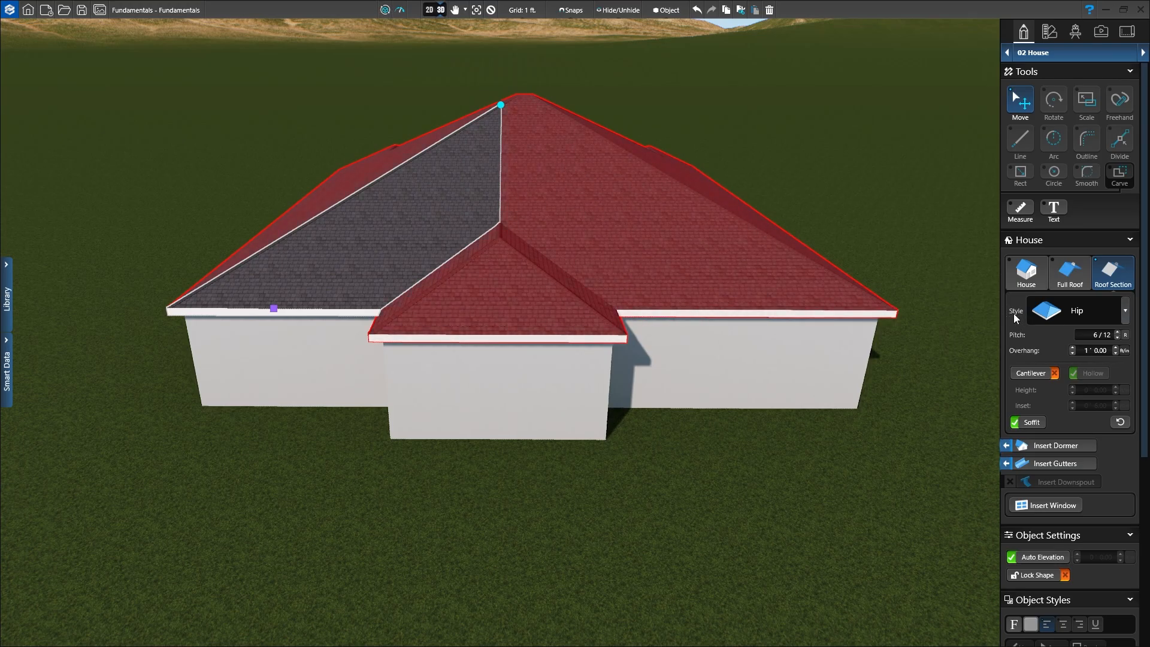
{"action": "left_click", "coordinate": [1125, 313]}
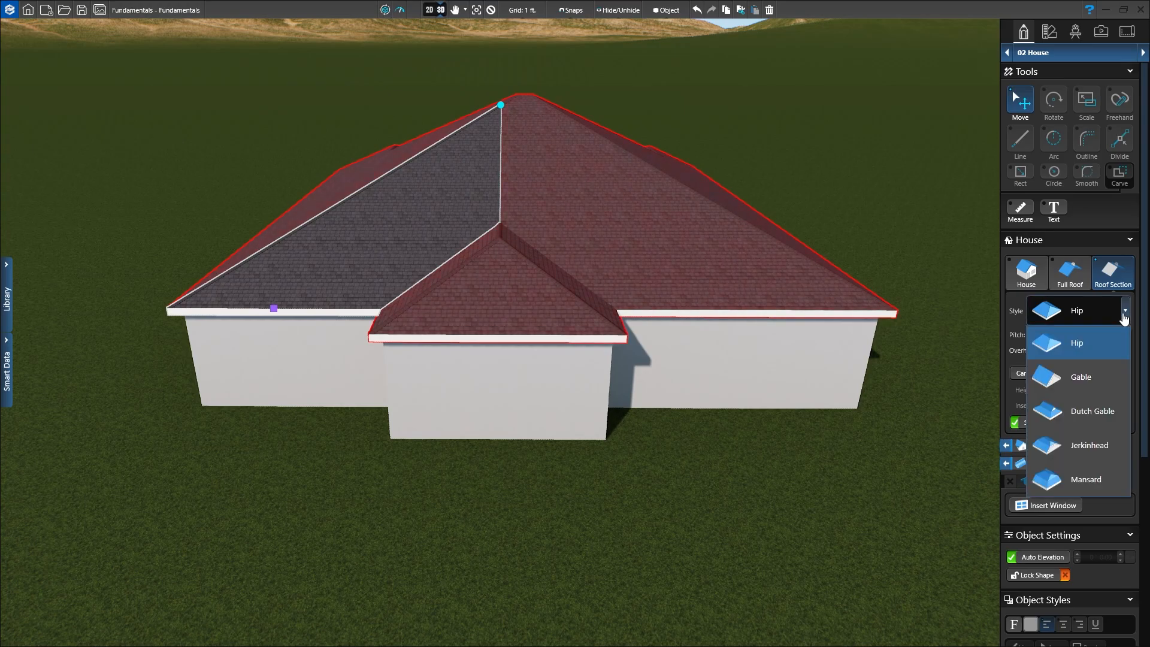
{"action": "left_click", "coordinate": [1062, 383]}
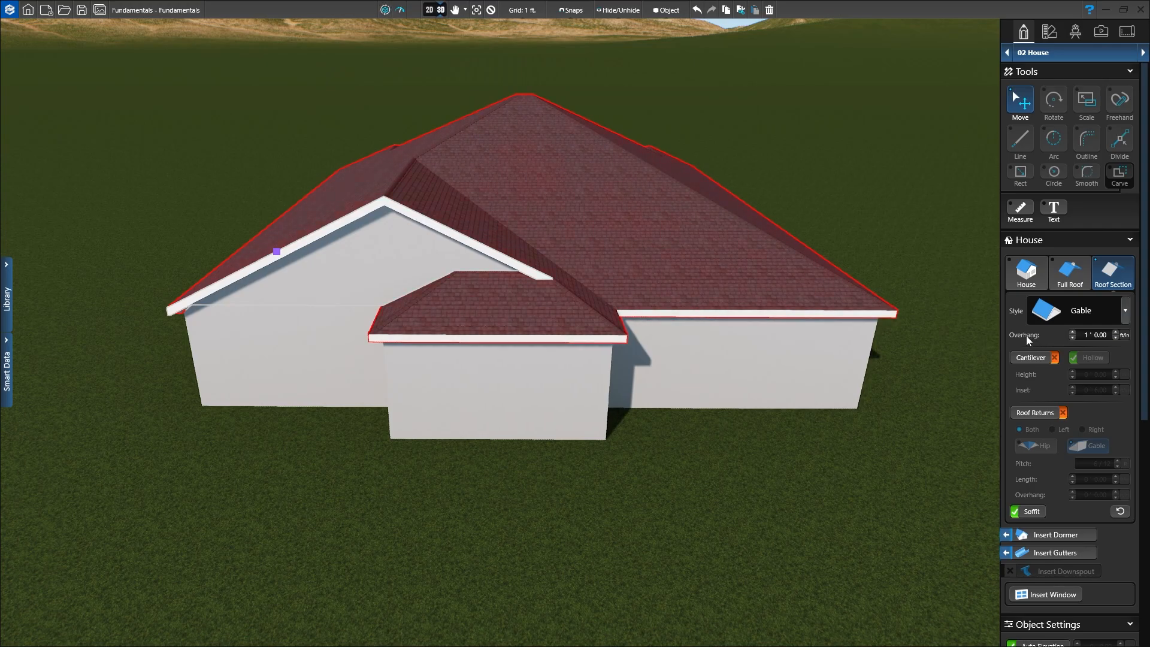
Step: Increase the overhang of the front-left gable section to 17'
{"action": "left_click", "coordinate": [1071, 332]}
{"action": "left_click", "coordinate": [1072, 332]}
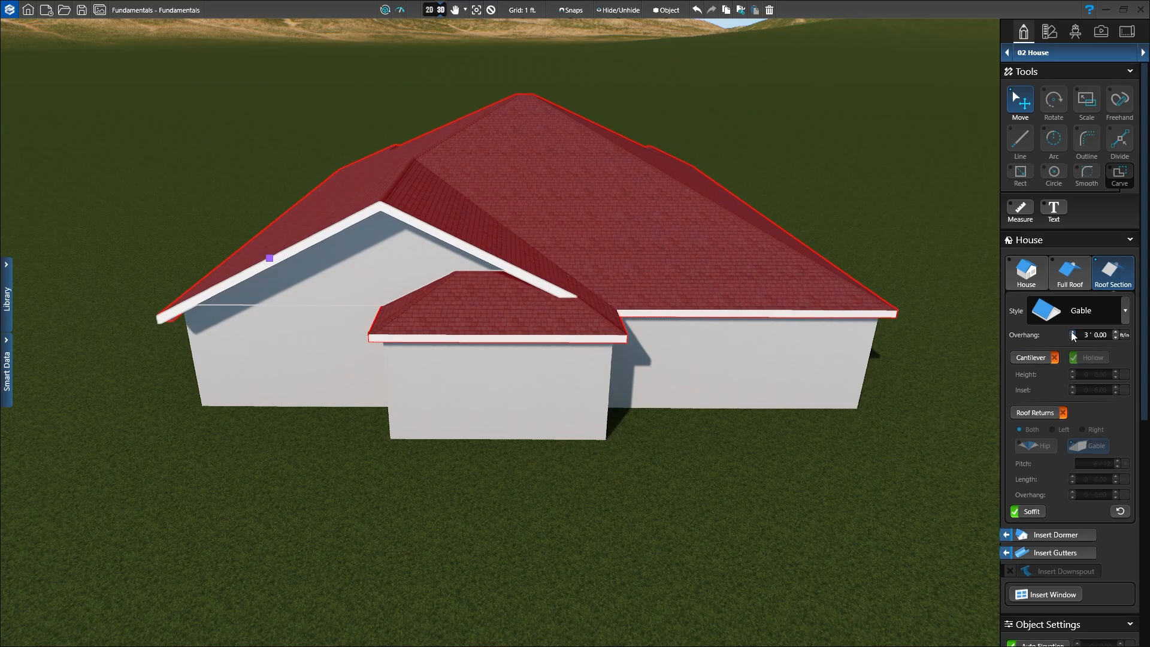
{"action": "left_click", "coordinate": [1072, 332]}
{"action": "left_click", "coordinate": [1072, 332]}
{"action": "left_click", "coordinate": [1072, 332]}
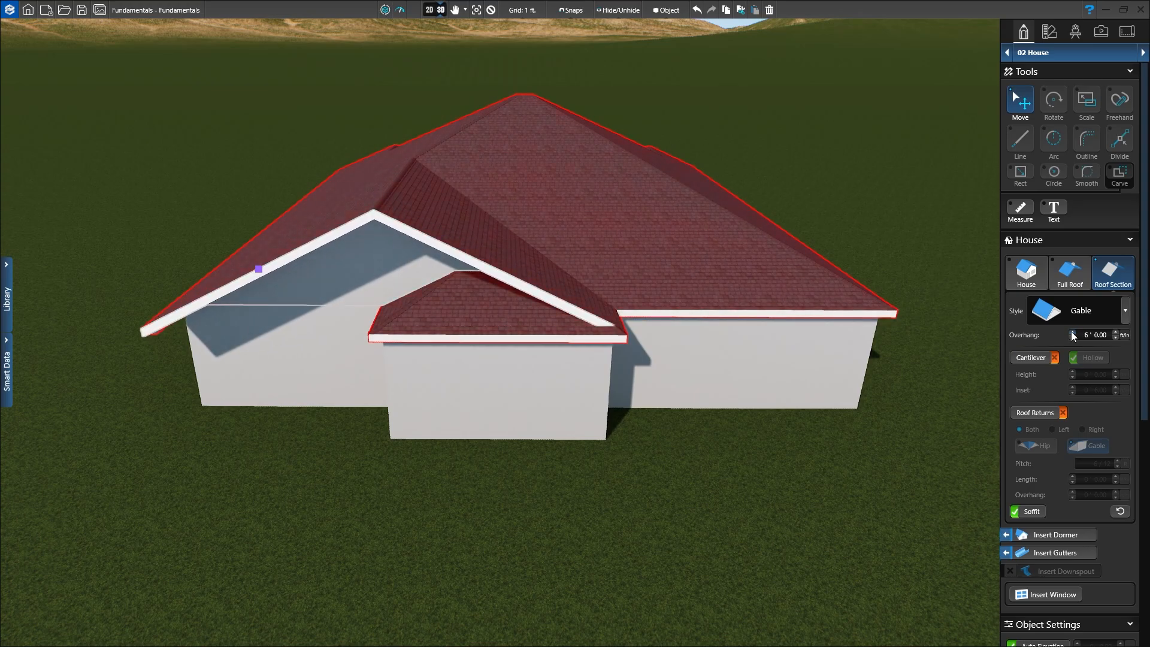
{"action": "left_click", "coordinate": [1072, 332]}
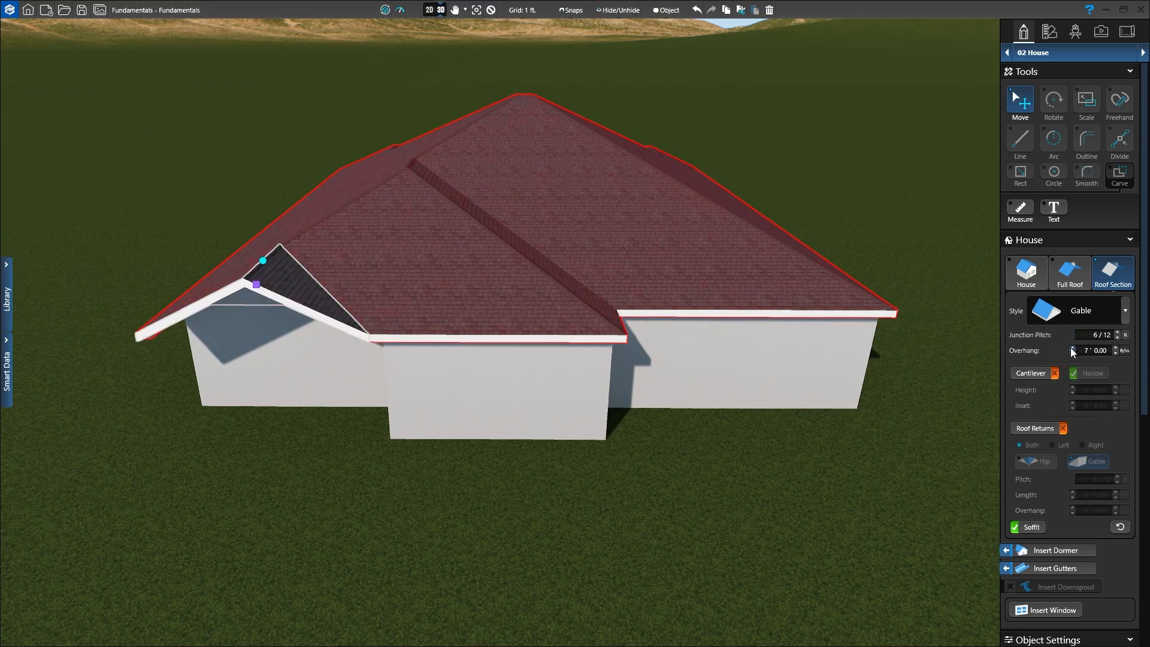
{"action": "left_click", "coordinate": [1072, 348]}
{"action": "left_click", "coordinate": [1072, 333]}
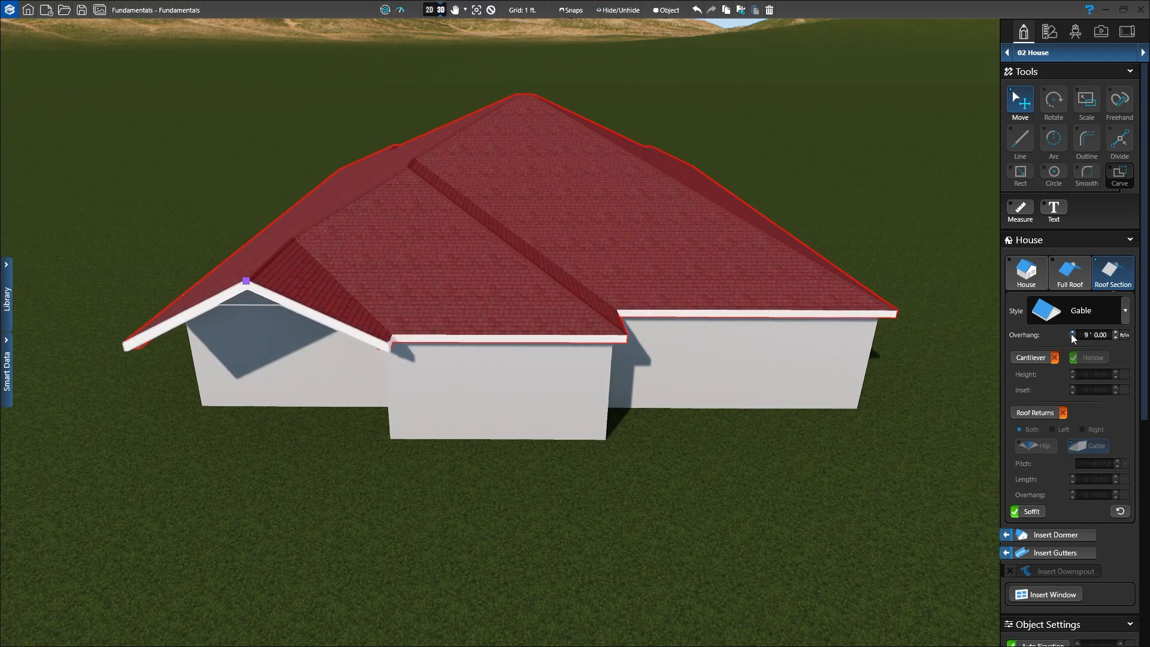
{"action": "left_click", "coordinate": [1072, 333]}
{"action": "left_click", "coordinate": [1072, 333]}
{"action": "left_click", "coordinate": [1072, 332]}
{"action": "left_click", "coordinate": [1072, 332]}
{"action": "left_click", "coordinate": [1072, 333]}
{"action": "left_click", "coordinate": [1072, 332]}
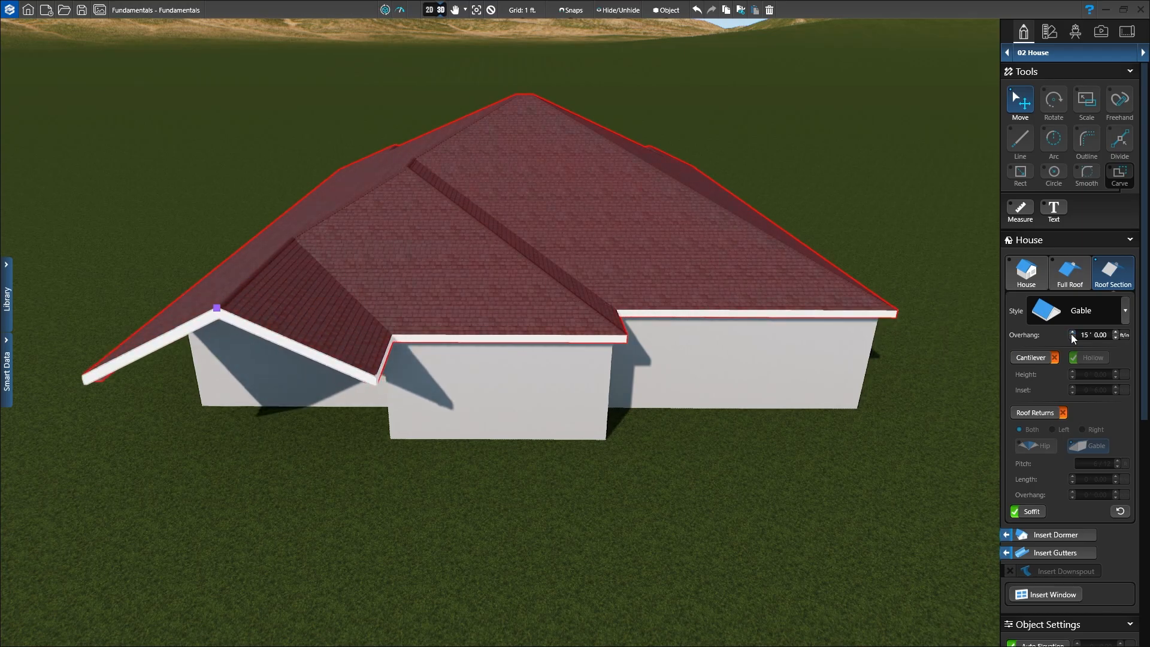
{"action": "left_click", "coordinate": [1072, 332]}
{"action": "left_click", "coordinate": [1072, 333]}
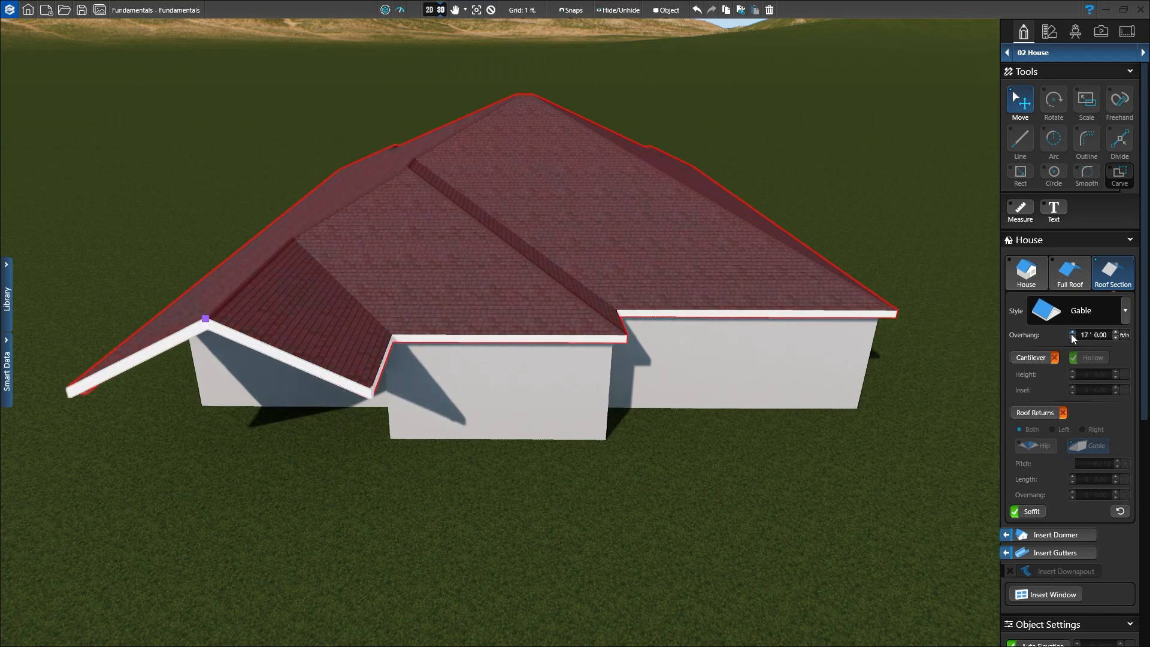
Step: Enable the cantilever on the front-left gable section and turn off its Hollow option
{"action": "right_click_drag", "start_coordinate": [753, 505], "coordinate": [780, 461]}
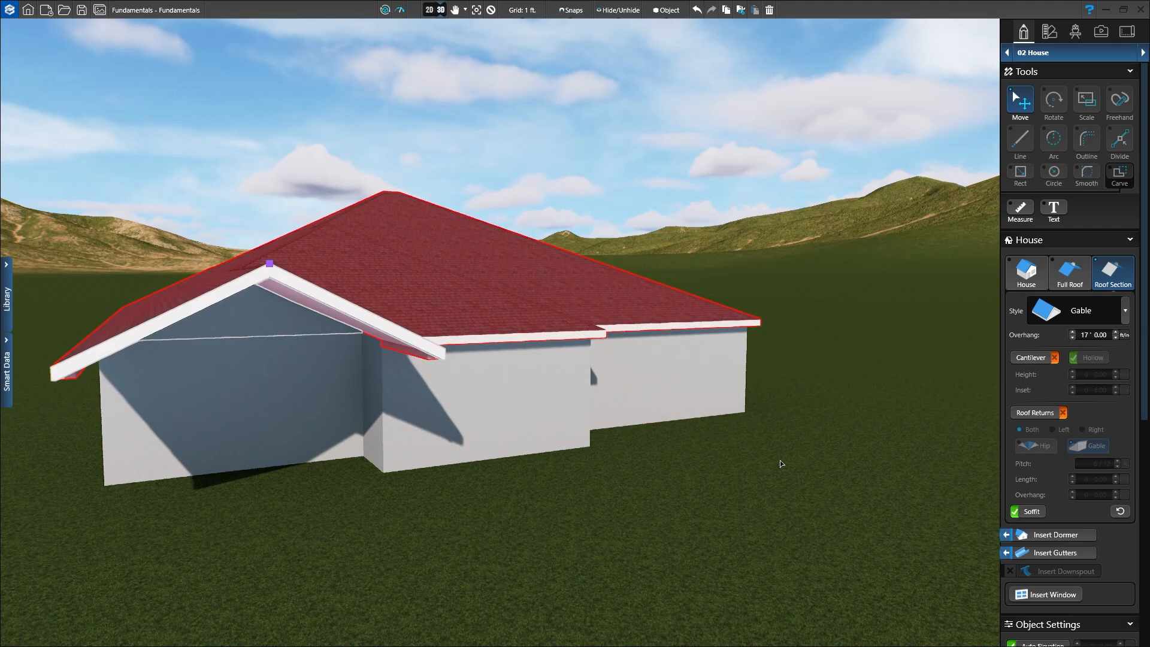
{"action": "right_click_drag", "start_coordinate": [773, 477], "coordinate": [799, 504]}
{"action": "scroll", "coordinate": [797, 476], "scroll_direction": "up", "scroll_amount": 4}
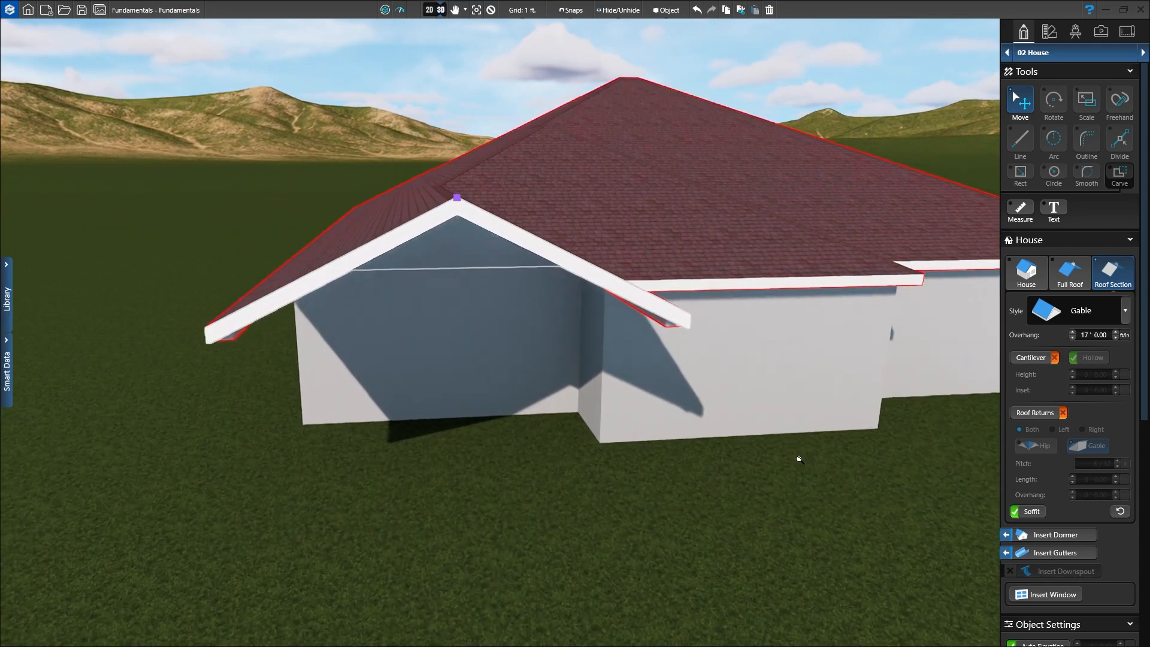
{"action": "right_click_drag", "start_coordinate": [798, 460], "coordinate": [773, 498]}
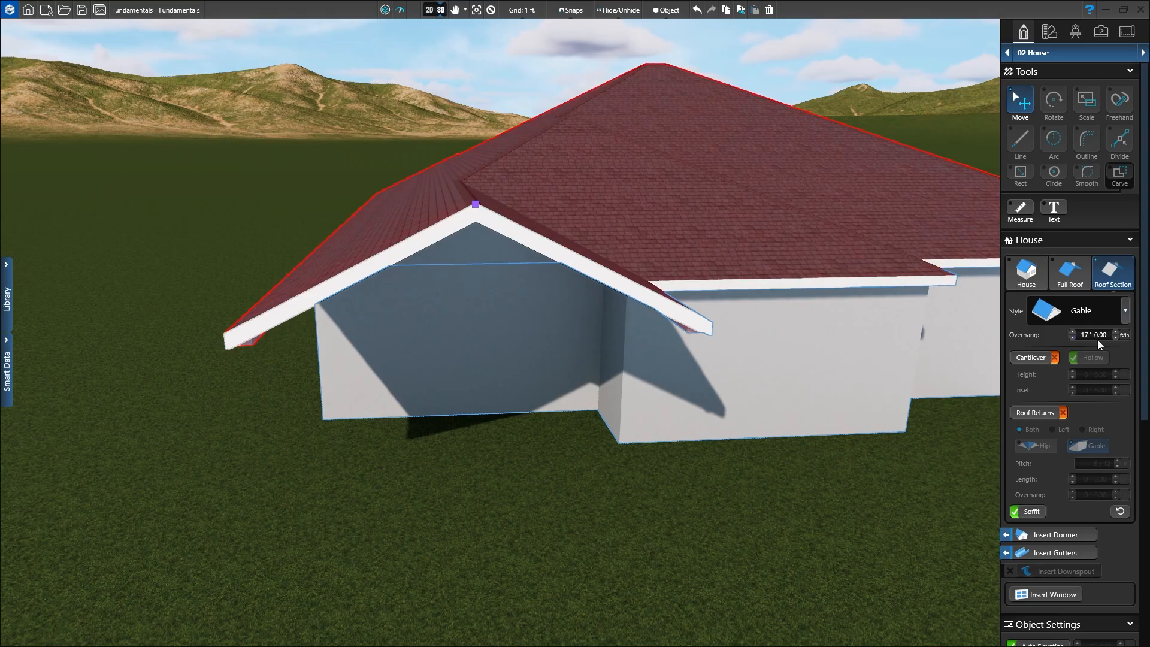
{"action": "left_click", "coordinate": [1029, 360]}
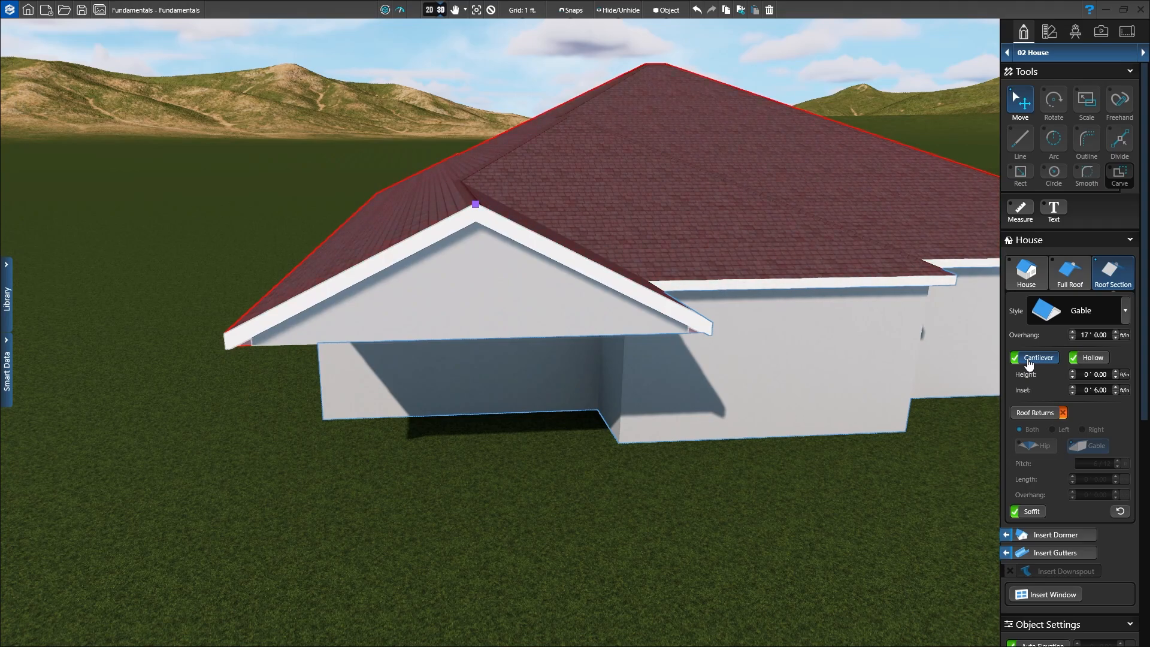
{"action": "left_click", "coordinate": [1094, 358]}
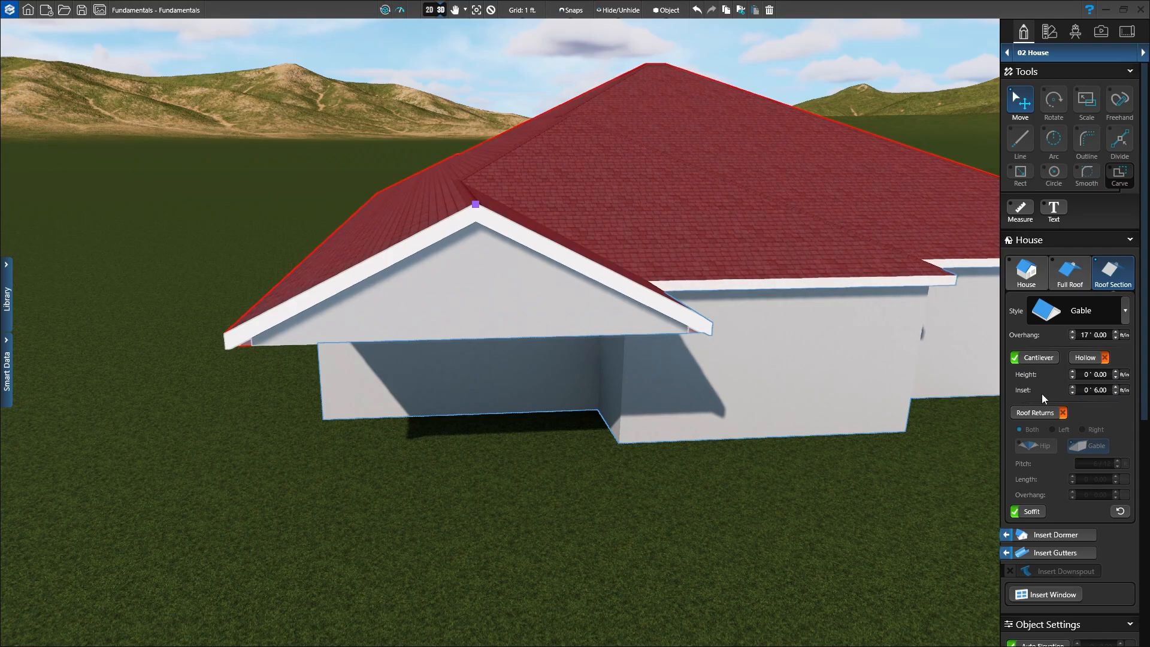
Step: Set the cantilever inset of the front-left gable section to 1'
{"action": "left_click", "coordinate": [1073, 387]}
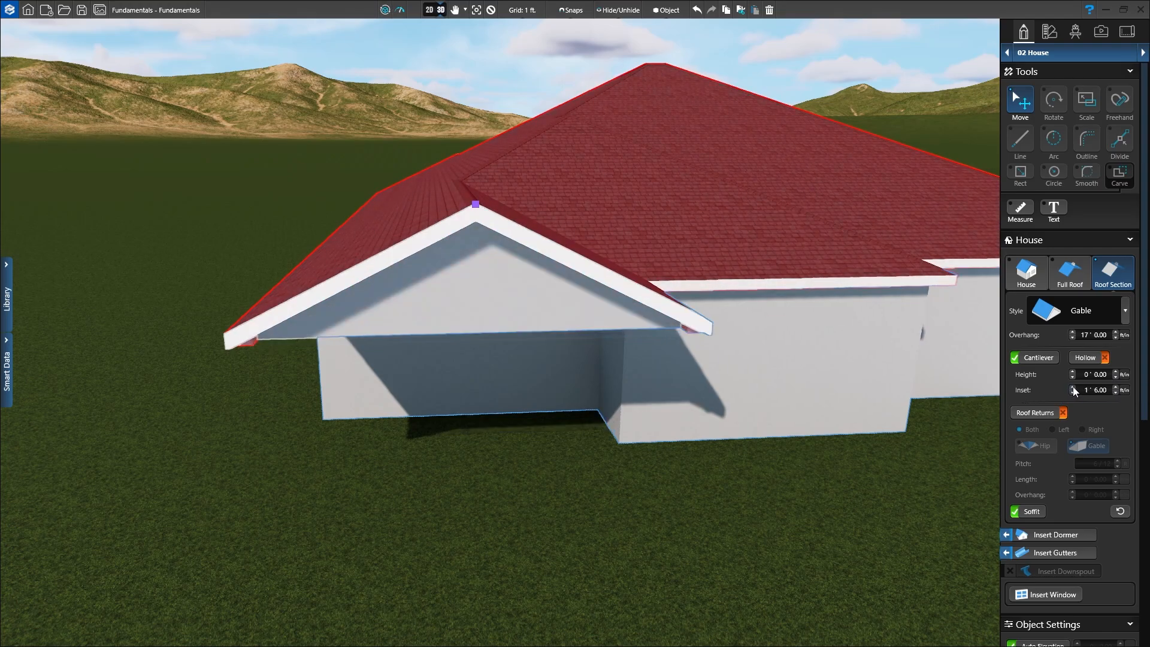
{"action": "left_click", "coordinate": [1115, 393]}
{"action": "left_click", "coordinate": [1116, 393]}
{"action": "left_click", "coordinate": [1116, 393]}
{"action": "left_click", "coordinate": [1115, 393]}
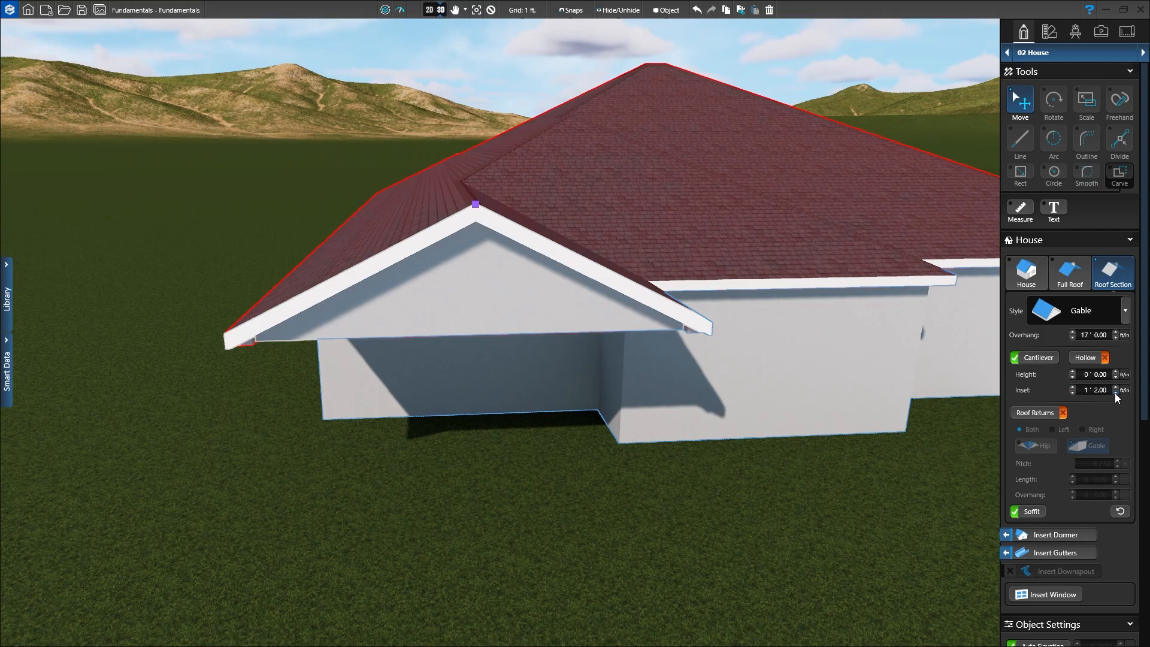
{"action": "left_click", "coordinate": [1114, 393]}
{"action": "left_click", "coordinate": [1114, 393]}
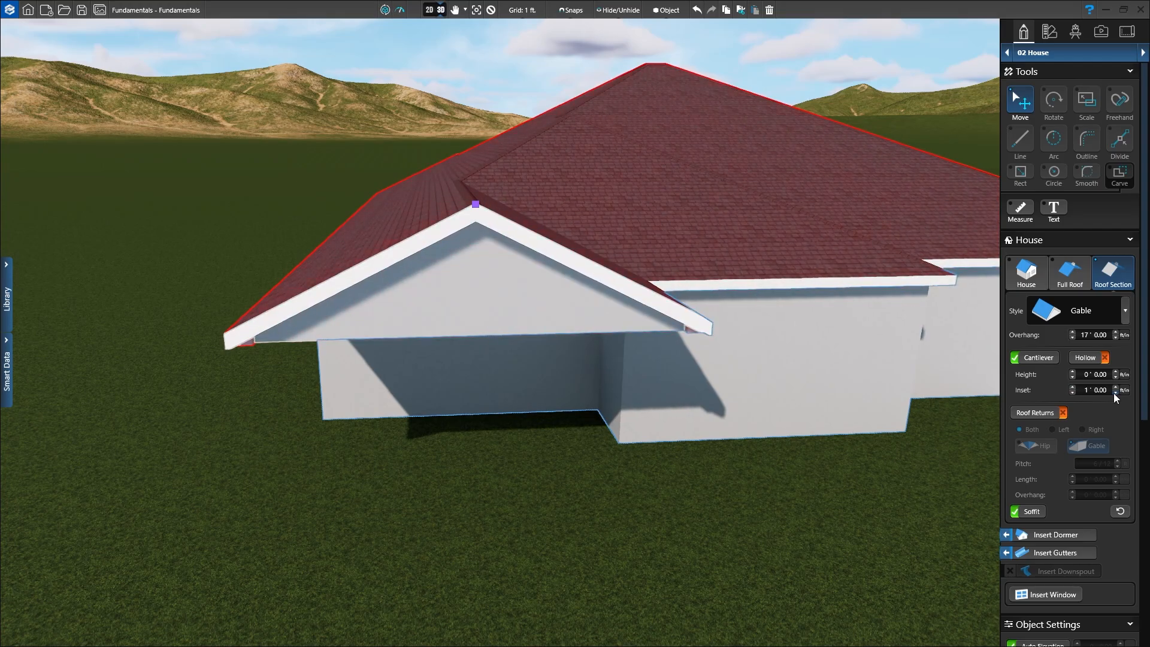
Step: Add gable-style roof returns 3' long to both sides of the front-left gable section and turn off its soffit
{"action": "left_click", "coordinate": [1035, 417]}
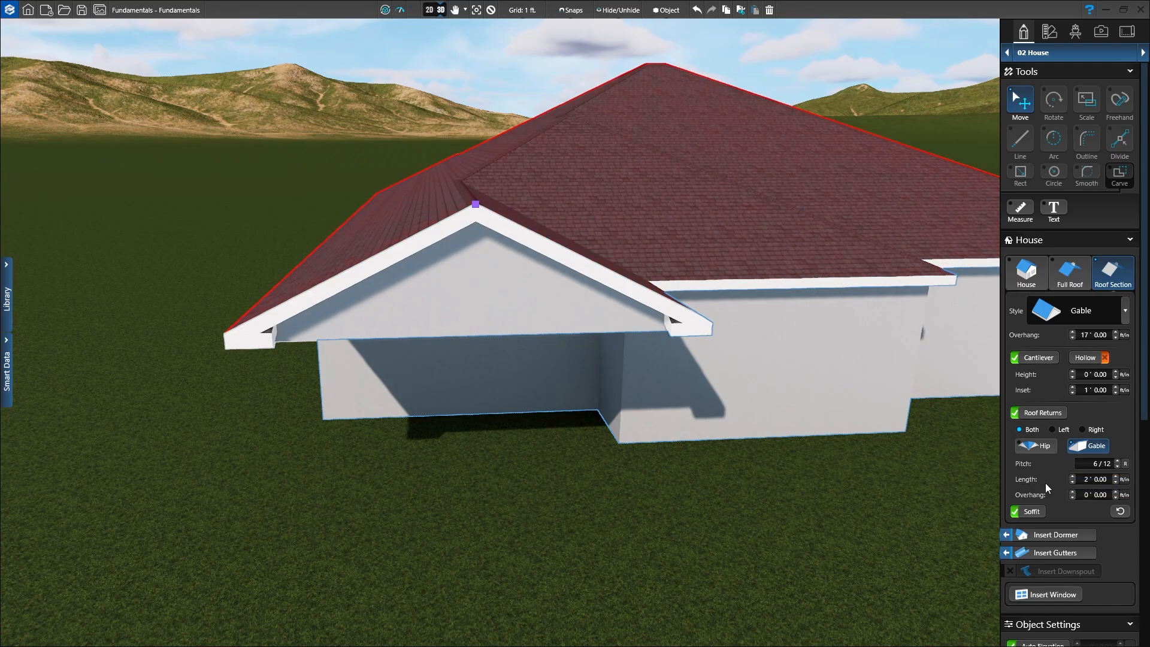
{"action": "left_click", "coordinate": [1072, 477]}
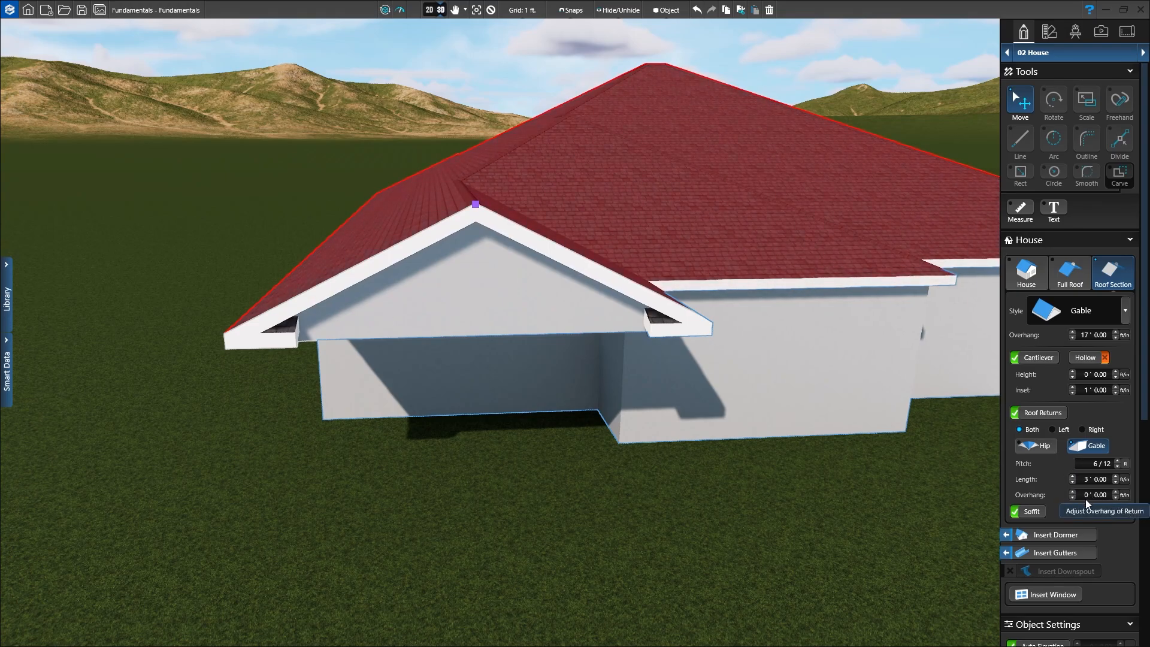
{"action": "left_click", "coordinate": [1031, 514]}
{"action": "left_click", "coordinate": [1030, 513]}
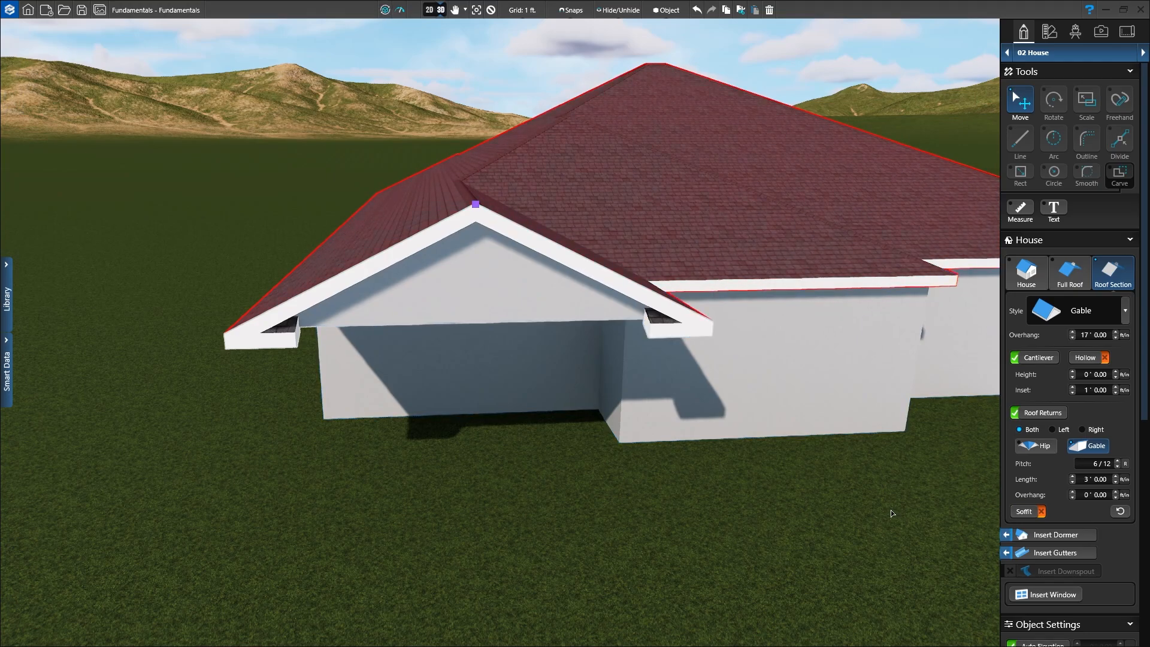
Step: In the 2D plan, draw a 2' by 2' rectangular column at the outer-left corner of the front gable overhang
{"action": "middle_click_drag", "start_coordinate": [890, 509], "coordinate": [804, 434]}
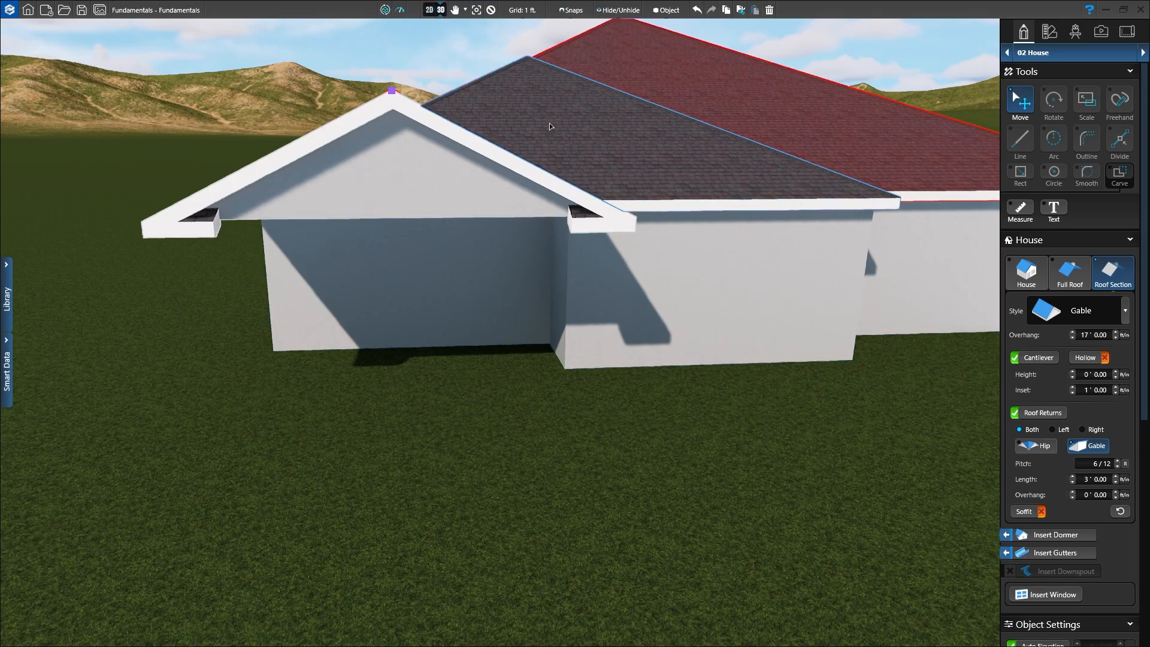
{"action": "left_click", "coordinate": [428, 11]}
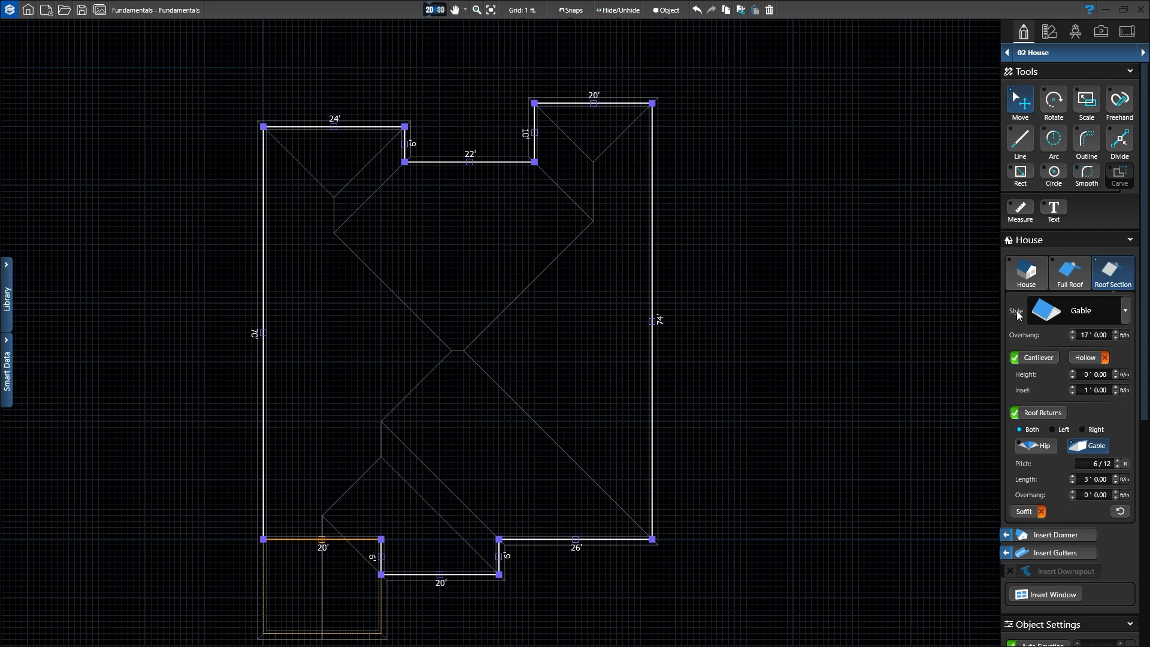
{"action": "middle_click_drag", "start_coordinate": [458, 350], "coordinate": [477, 312]}
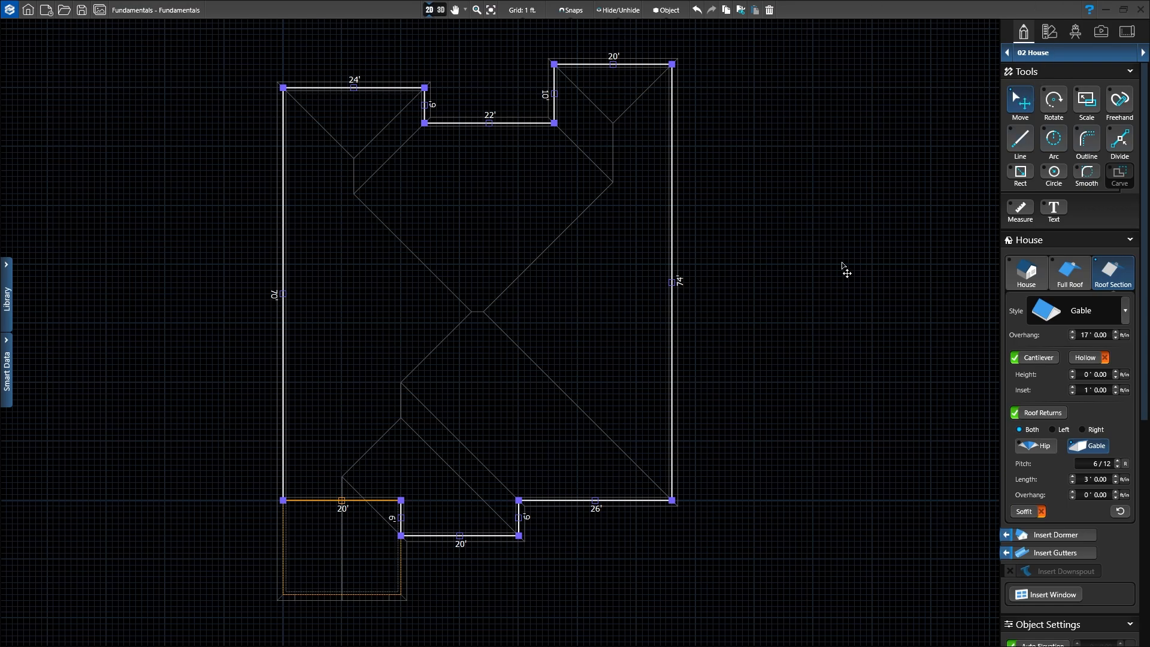
{"action": "left_click", "coordinate": [811, 275]}
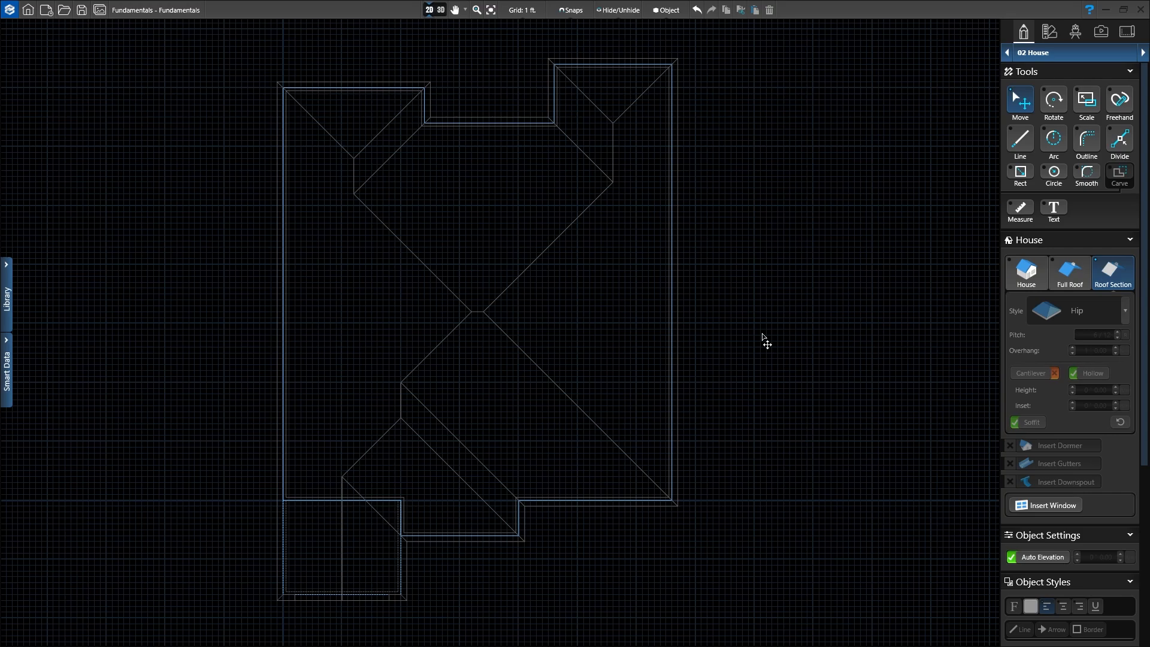
{"action": "left_click", "coordinate": [673, 256]}
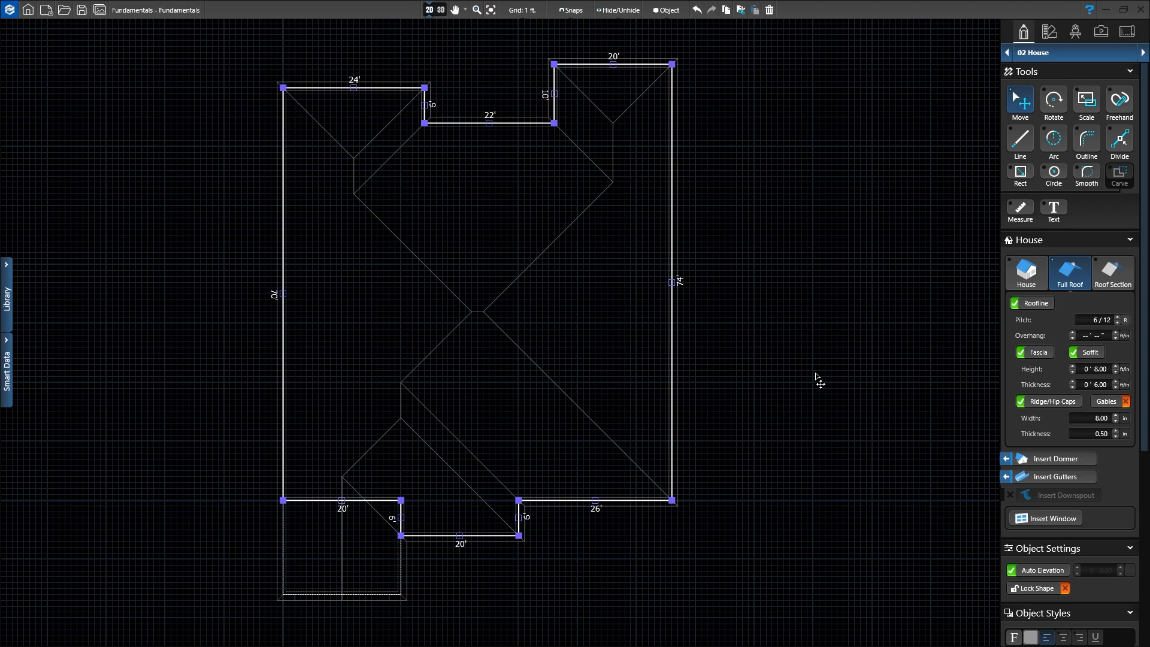
{"action": "middle_click_drag", "start_coordinate": [505, 438], "coordinate": [537, 315]}
{"action": "scroll", "coordinate": [405, 426], "scroll_direction": "up", "scroll_amount": 2}
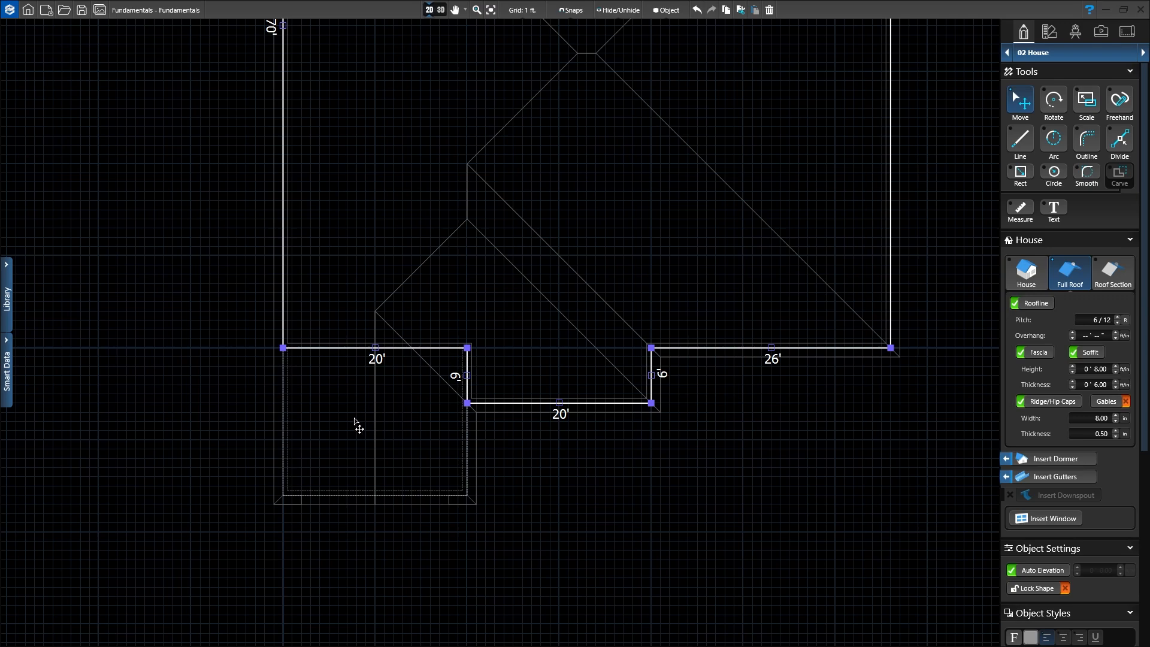
{"action": "scroll", "coordinate": [363, 446], "scroll_direction": "up", "scroll_amount": 1}
{"action": "scroll", "coordinate": [389, 471], "scroll_direction": "up", "scroll_amount": 1}
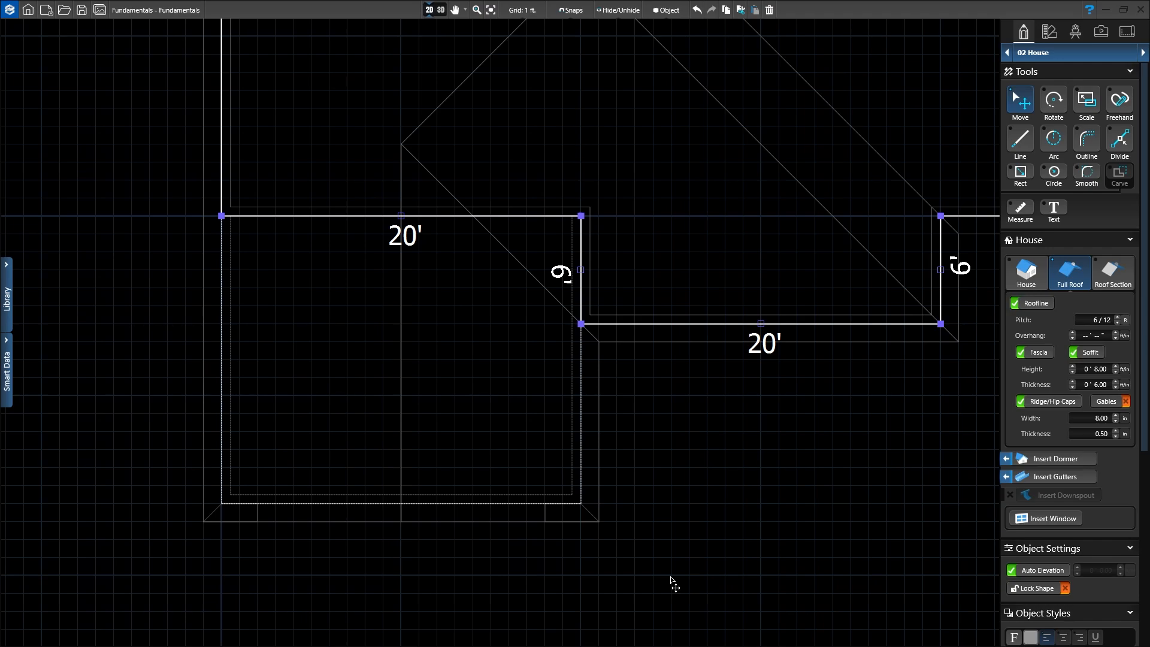
{"action": "left_click", "coordinate": [1019, 175]}
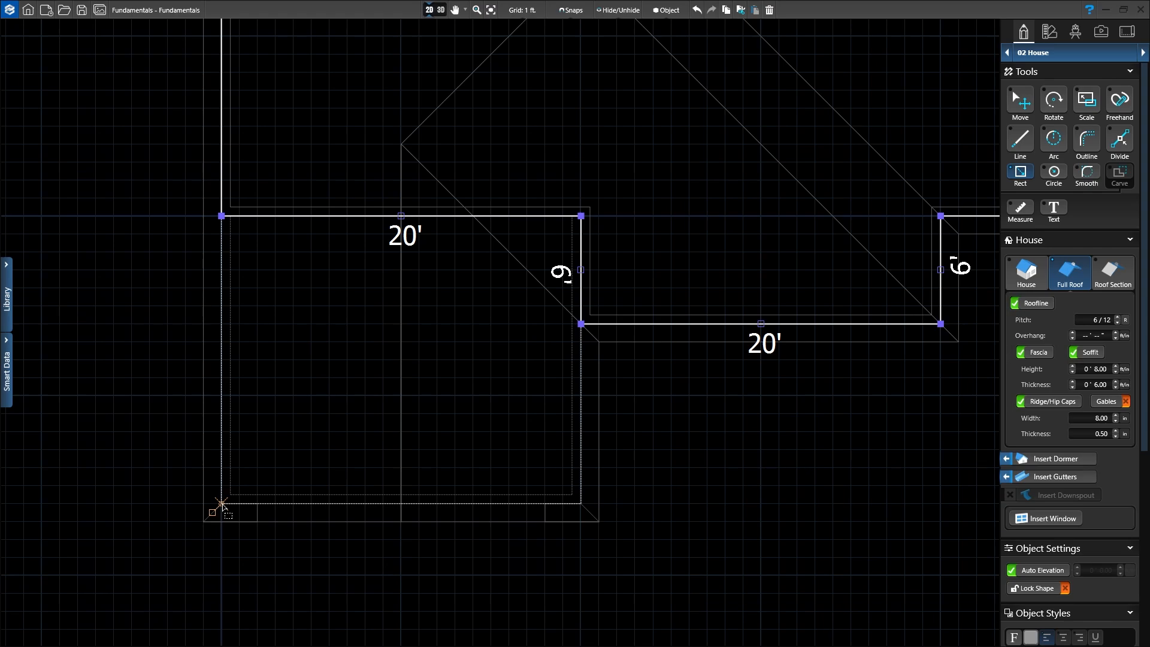
{"action": "left_click_drag", "start_coordinate": [222, 503], "coordinate": [250, 480]}
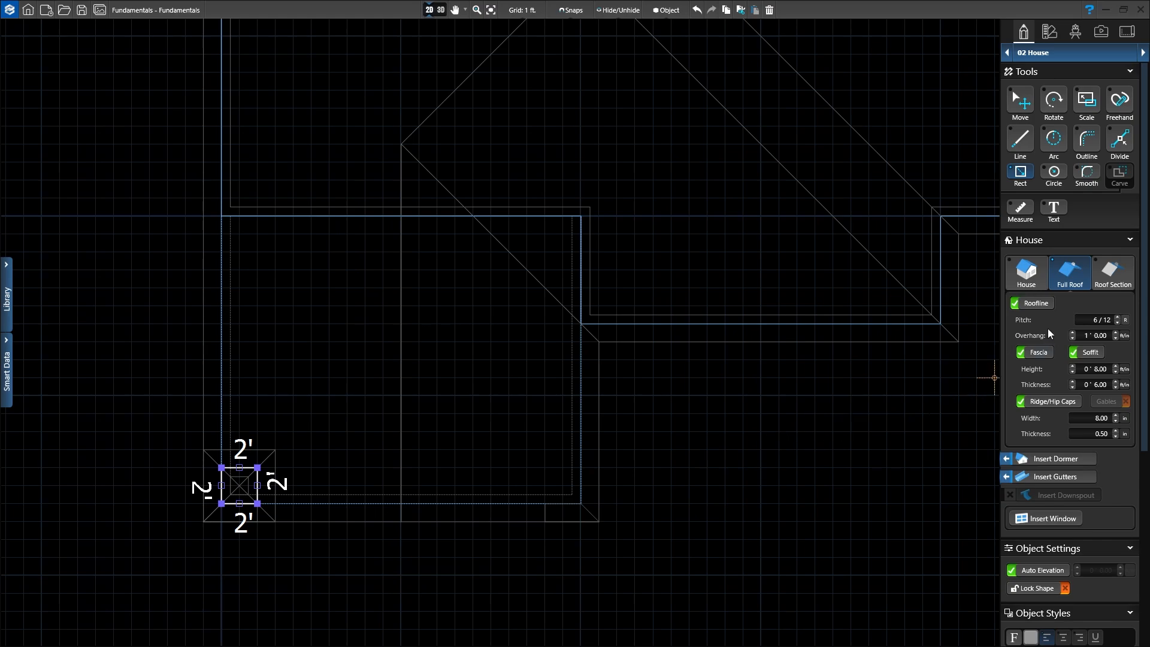
Step: Turn off the roofline of the 2' square column and check it in 3D
{"action": "left_click", "coordinate": [1030, 272]}
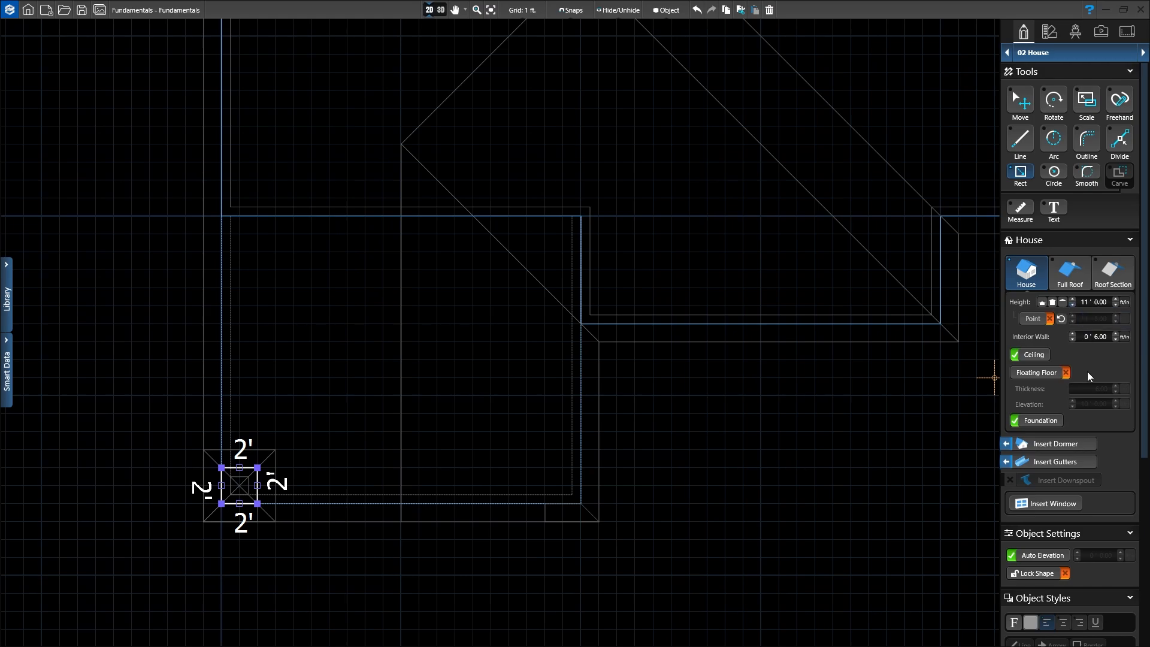
{"action": "left_click", "coordinate": [1072, 281]}
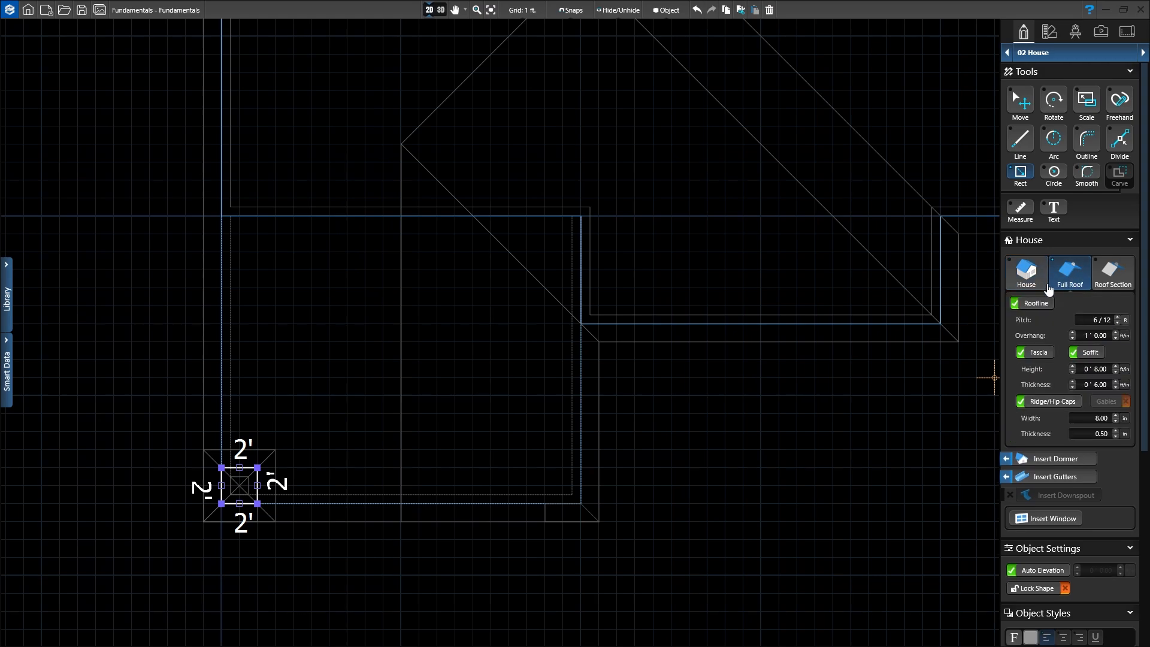
{"action": "left_click", "coordinate": [1029, 305]}
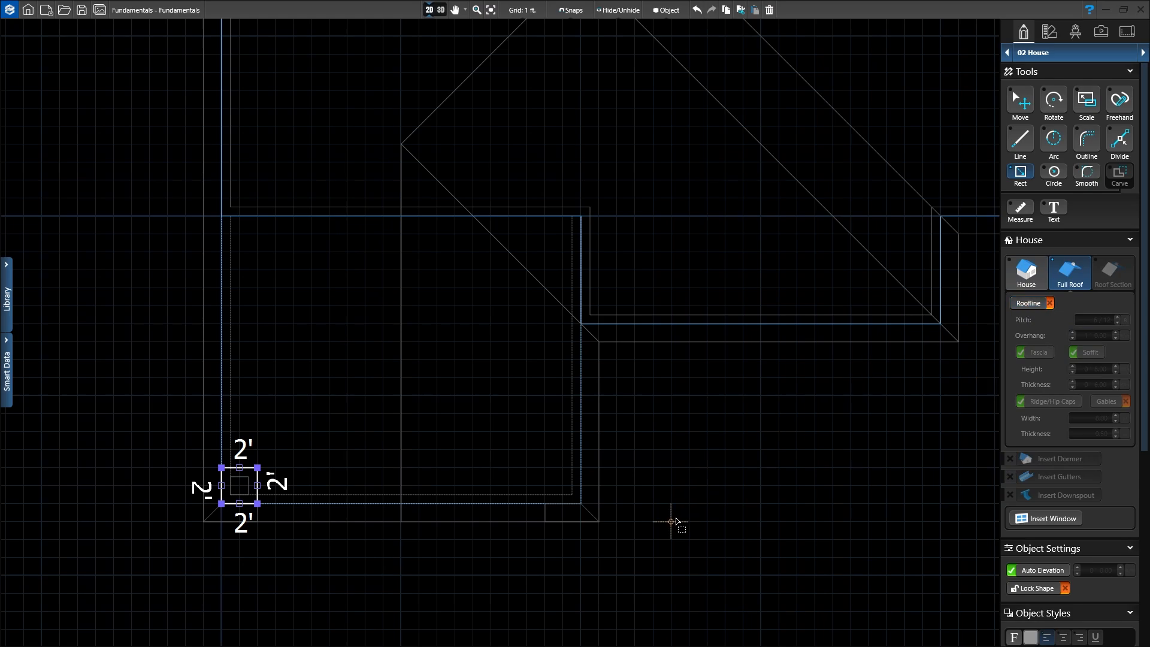
{"action": "left_click", "coordinate": [440, 11]}
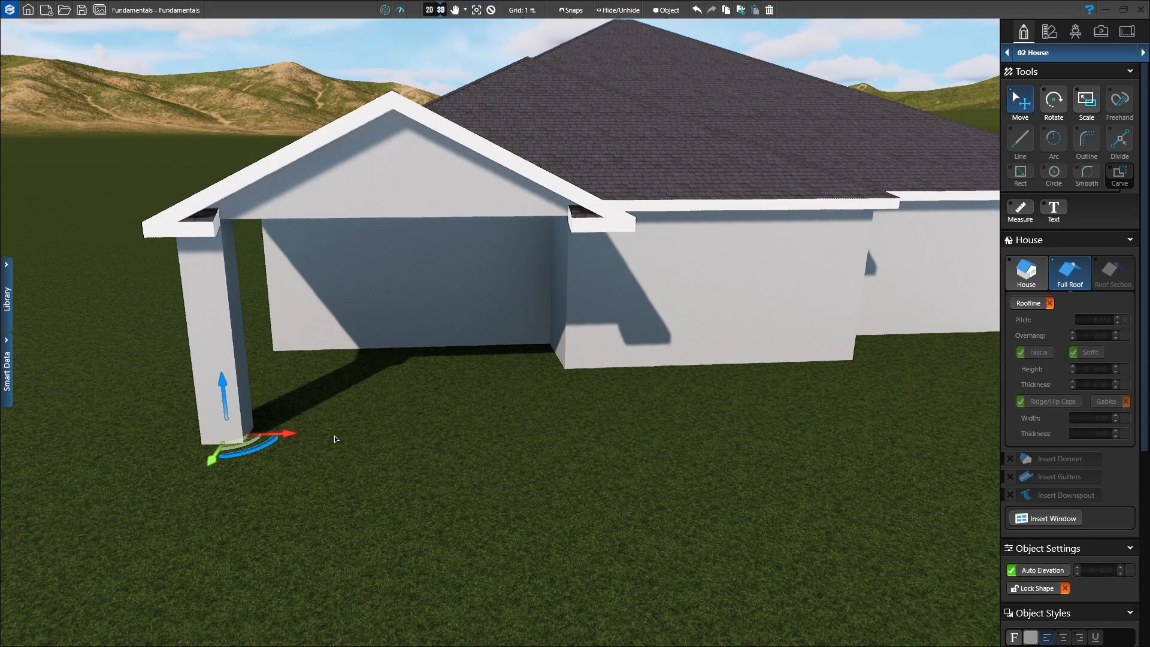
{"action": "scroll", "coordinate": [420, 431], "scroll_direction": "down", "scroll_amount": 5}
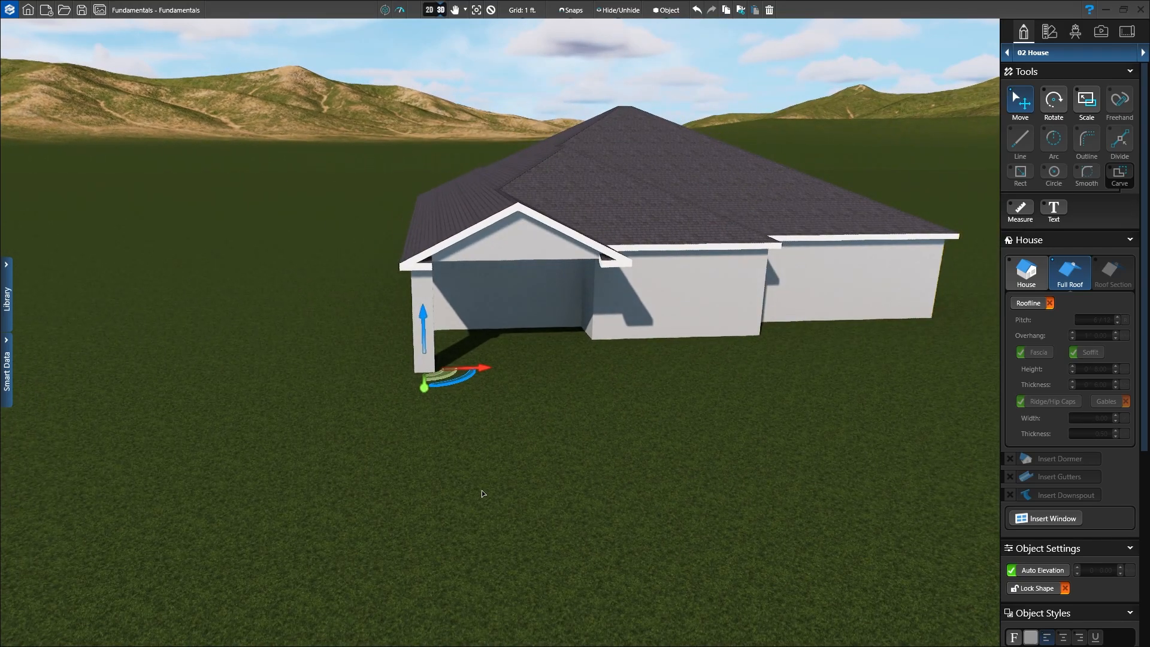
{"action": "scroll", "coordinate": [457, 465], "scroll_direction": "up", "scroll_amount": 5}
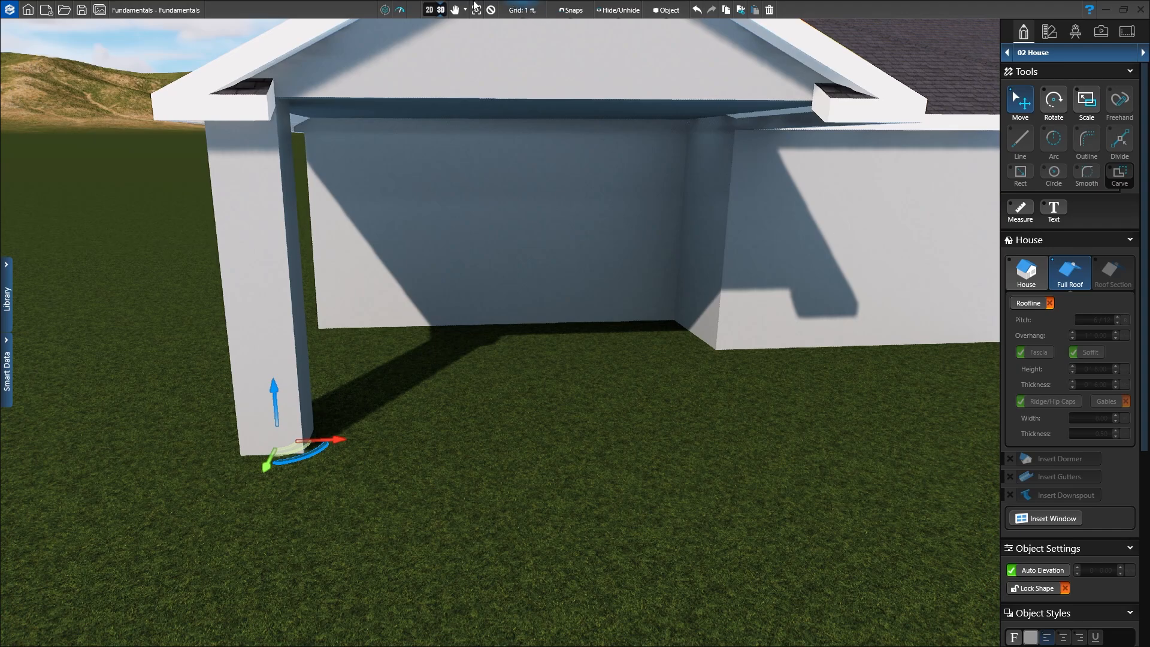
Step: Draw a matching 2' by 2' column in the 2D plan at the outer-right corner of the front gable overhang
{"action": "left_click", "coordinate": [430, 10]}
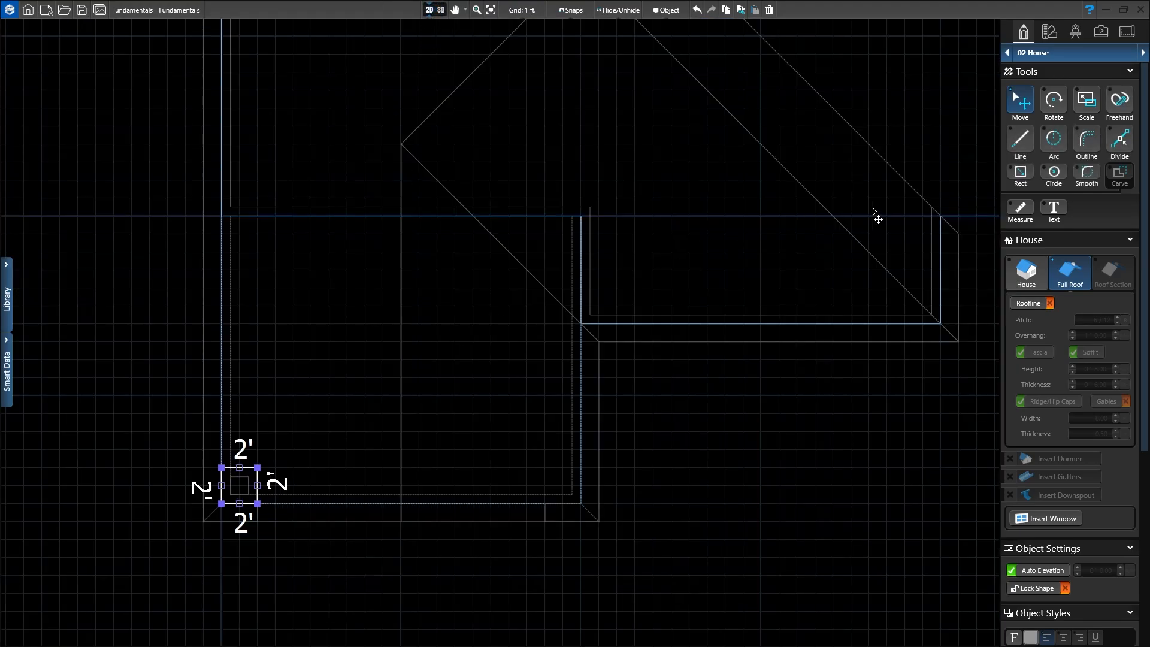
{"action": "left_click", "coordinate": [1020, 174]}
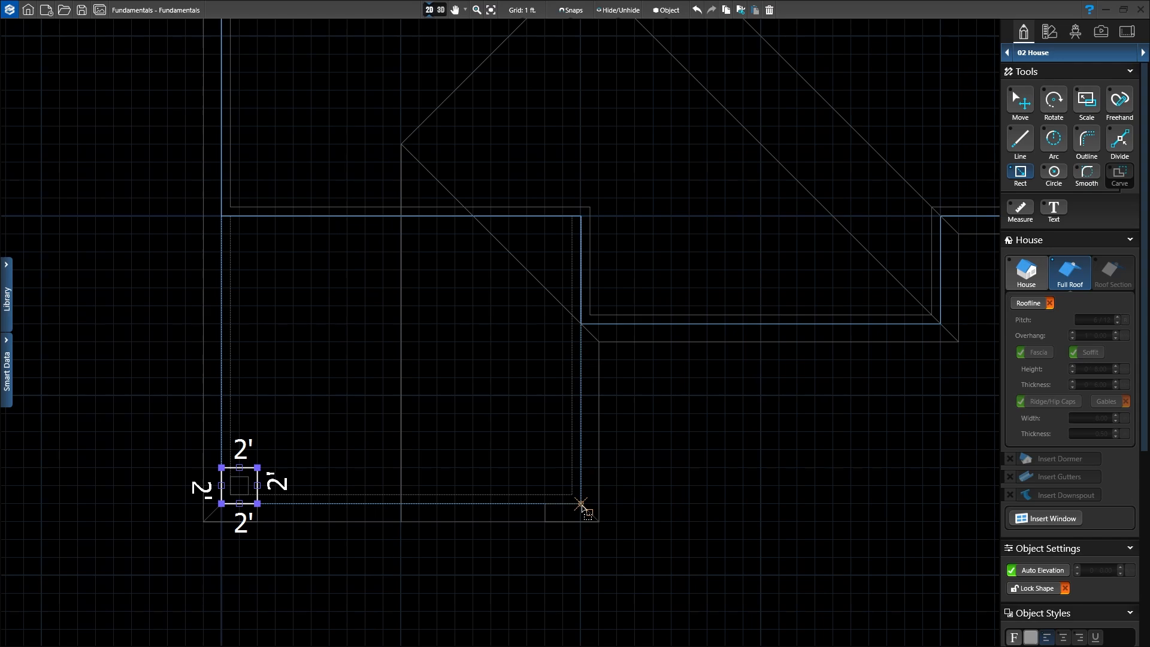
{"action": "key", "text": "Escape"}
{"action": "left_click_drag", "start_coordinate": [582, 505], "coordinate": [549, 472]}
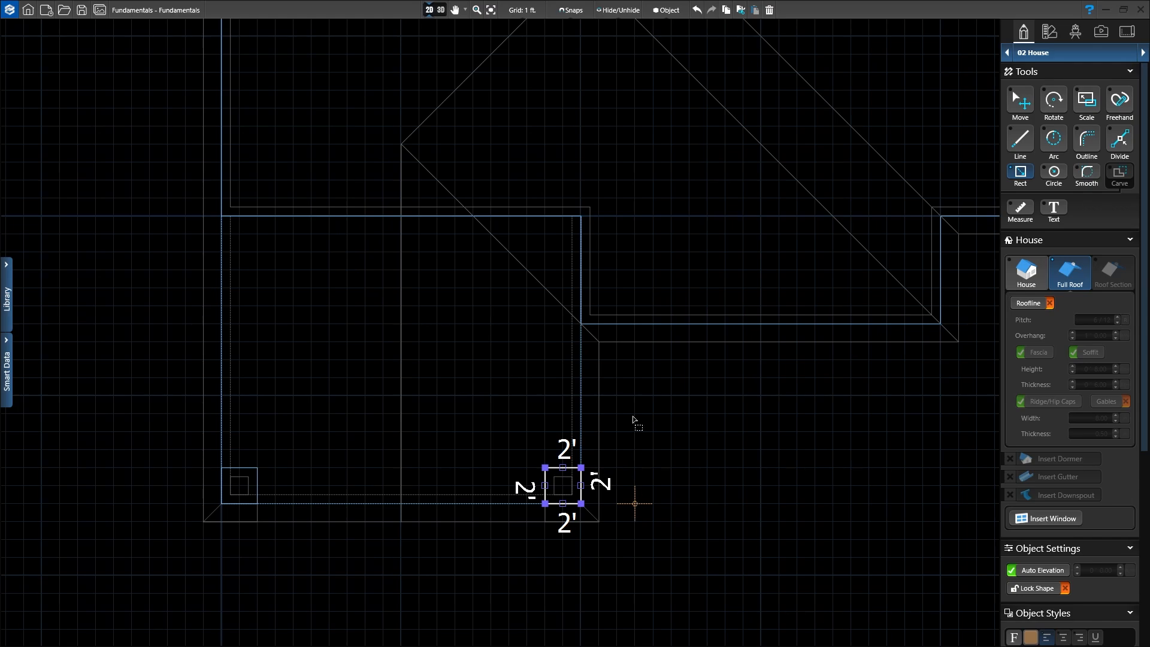
Step: Inspect both columns under the front gable in 3D, clear the selection and return to the 2D plan
{"action": "left_click", "coordinate": [441, 10]}
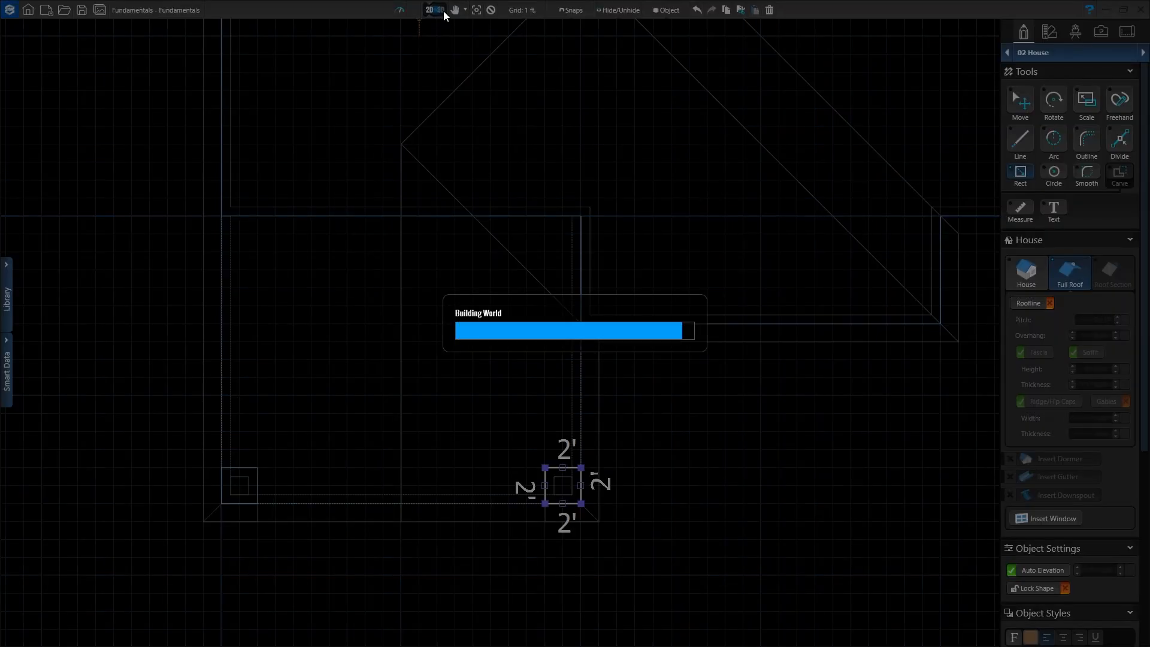
{"action": "scroll", "coordinate": [524, 465], "scroll_direction": "down", "scroll_amount": 1}
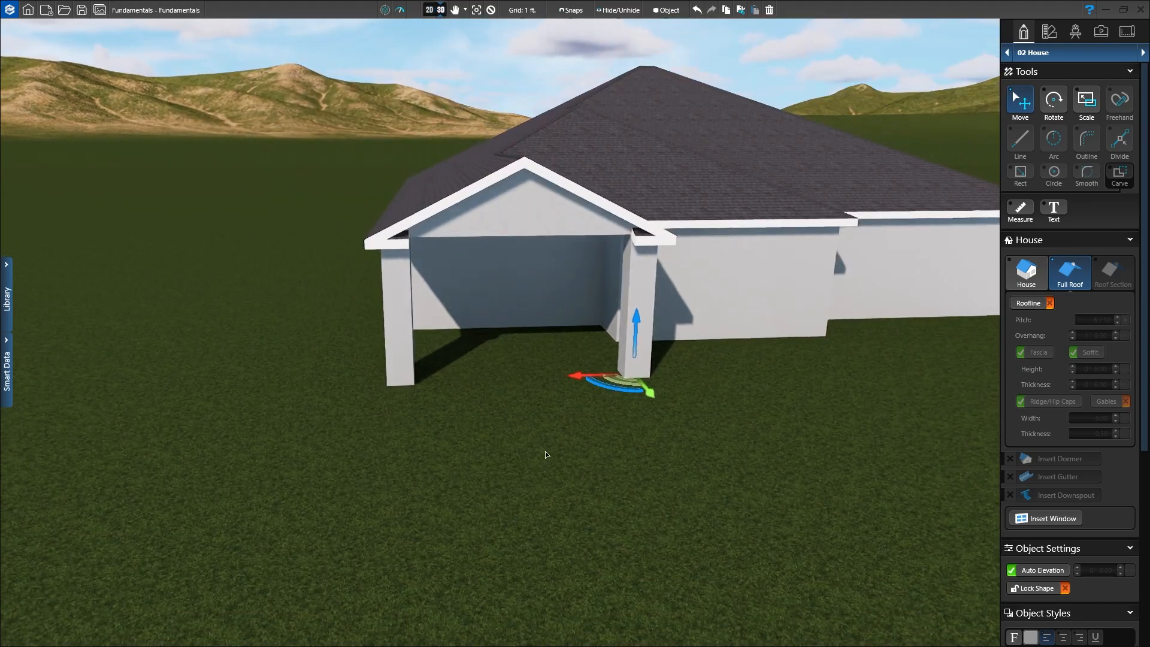
{"action": "middle_click_drag", "start_coordinate": [546, 455], "coordinate": [483, 436]}
{"action": "scroll", "coordinate": [599, 506], "scroll_direction": "up", "scroll_amount": 3}
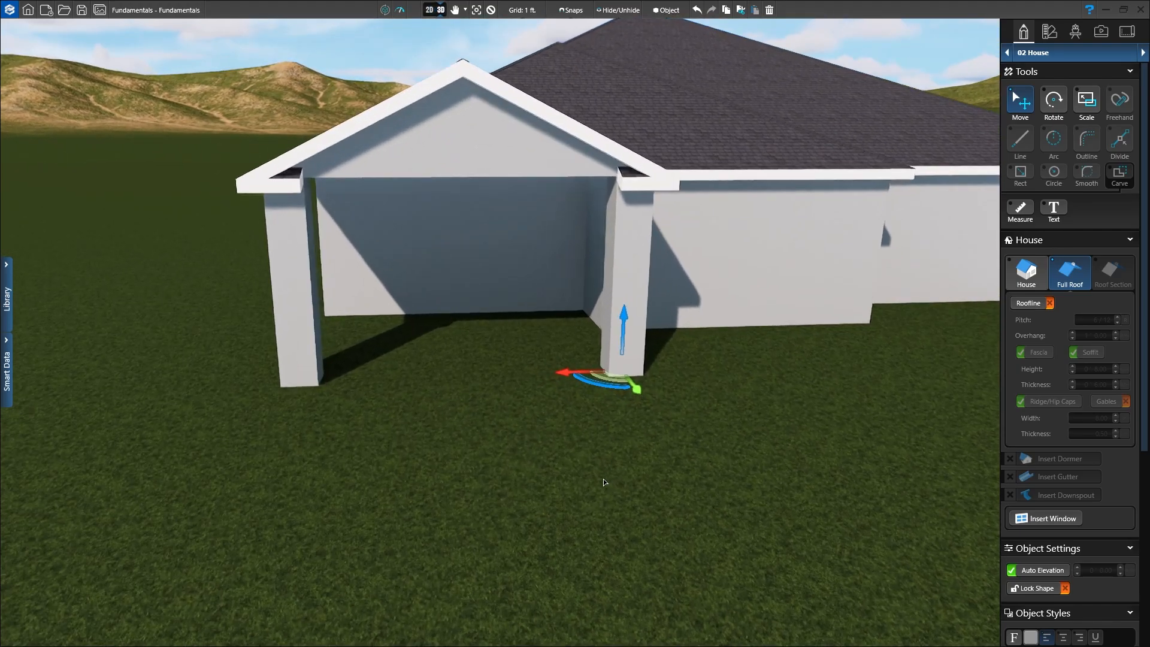
{"action": "middle_click_drag", "start_coordinate": [604, 480], "coordinate": [620, 551]}
{"action": "right_click_drag", "start_coordinate": [621, 552], "coordinate": [612, 522]}
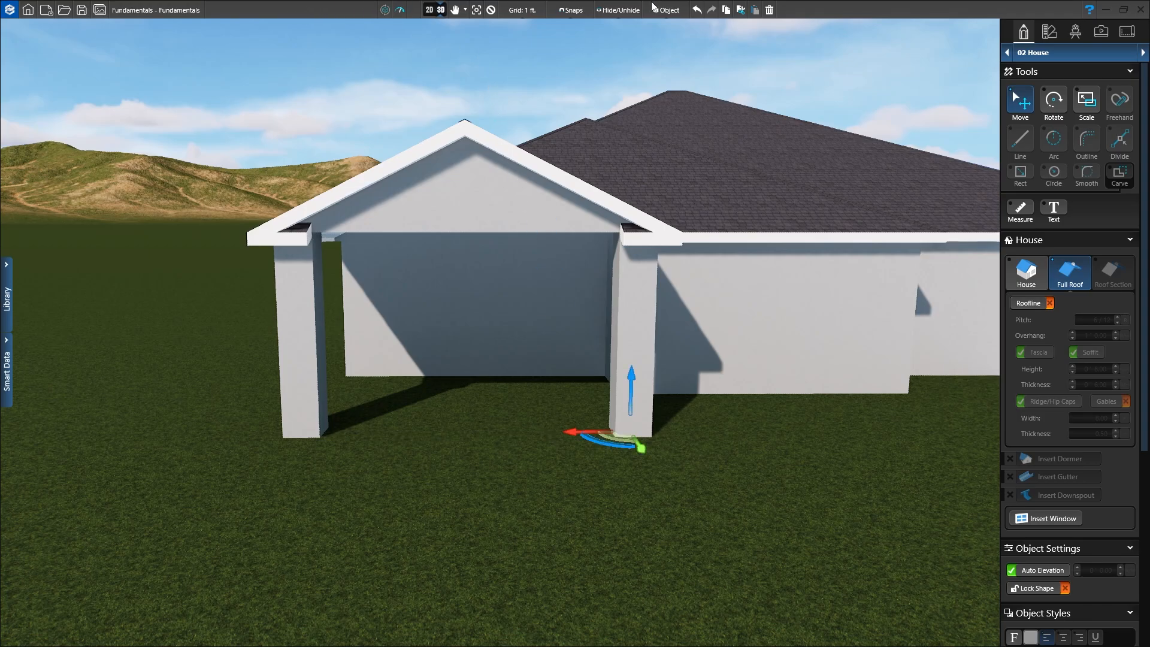
{"action": "left_click", "coordinate": [491, 11]}
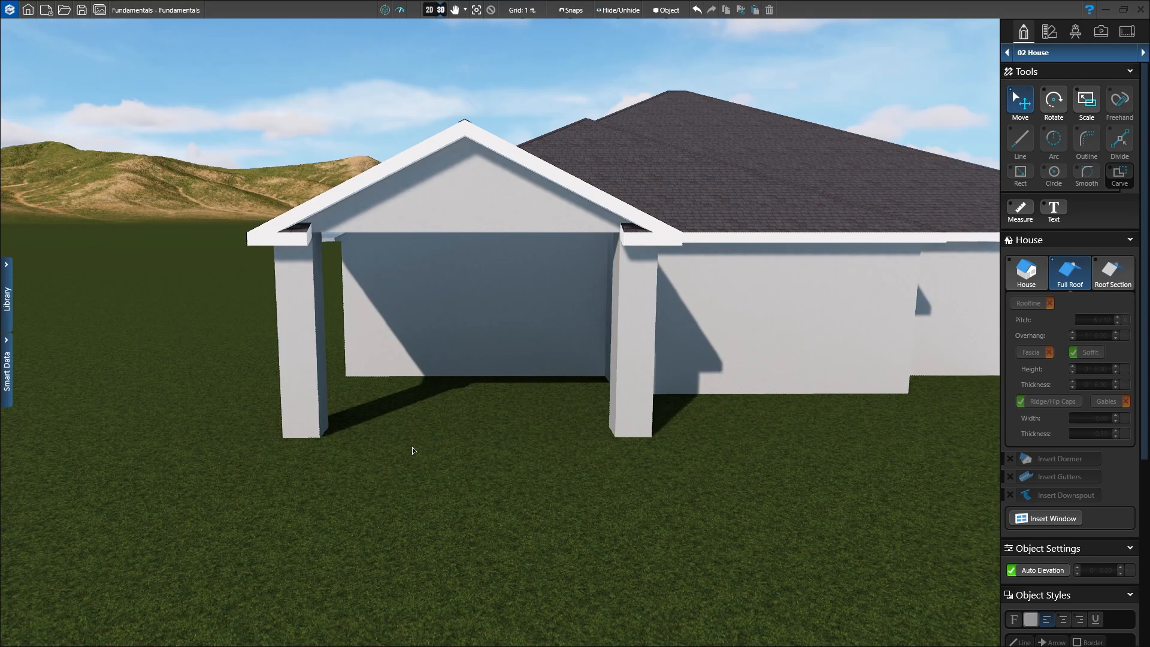
{"action": "left_click", "coordinate": [430, 10]}
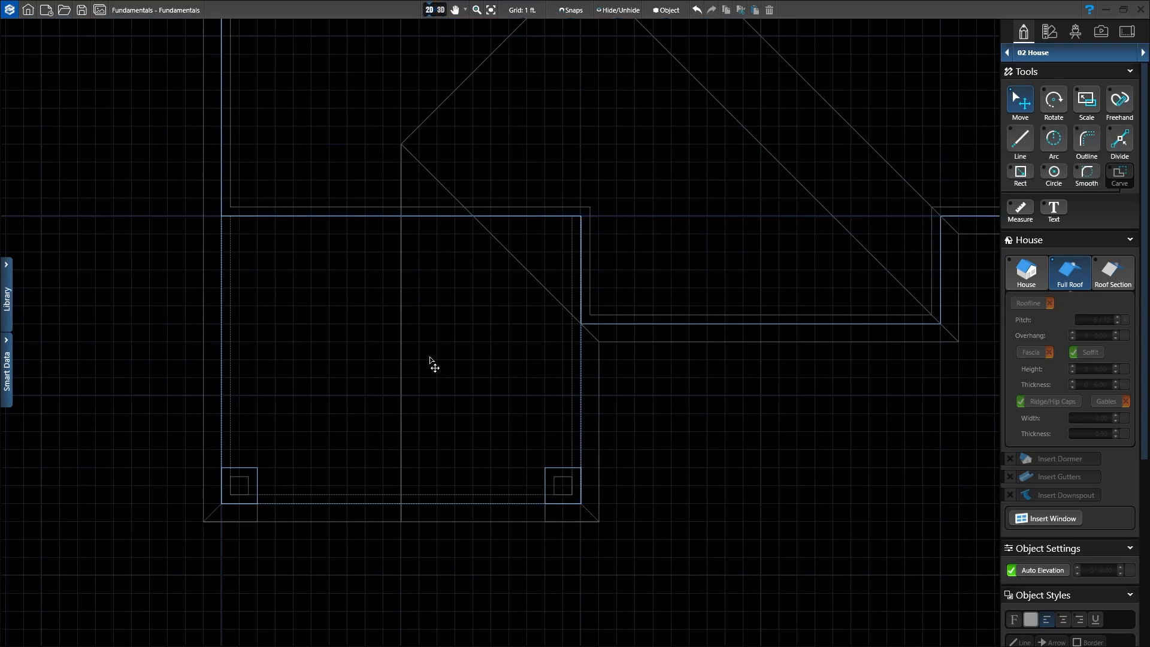
Step: Open the library and show the French Style 96" H doors from the House Decor category
{"action": "scroll", "coordinate": [431, 365], "scroll_direction": "down", "scroll_amount": 3}
{"action": "middle_click_drag", "start_coordinate": [580, 429], "coordinate": [480, 532]}
{"action": "scroll", "coordinate": [495, 388], "scroll_direction": "up", "scroll_amount": 2}
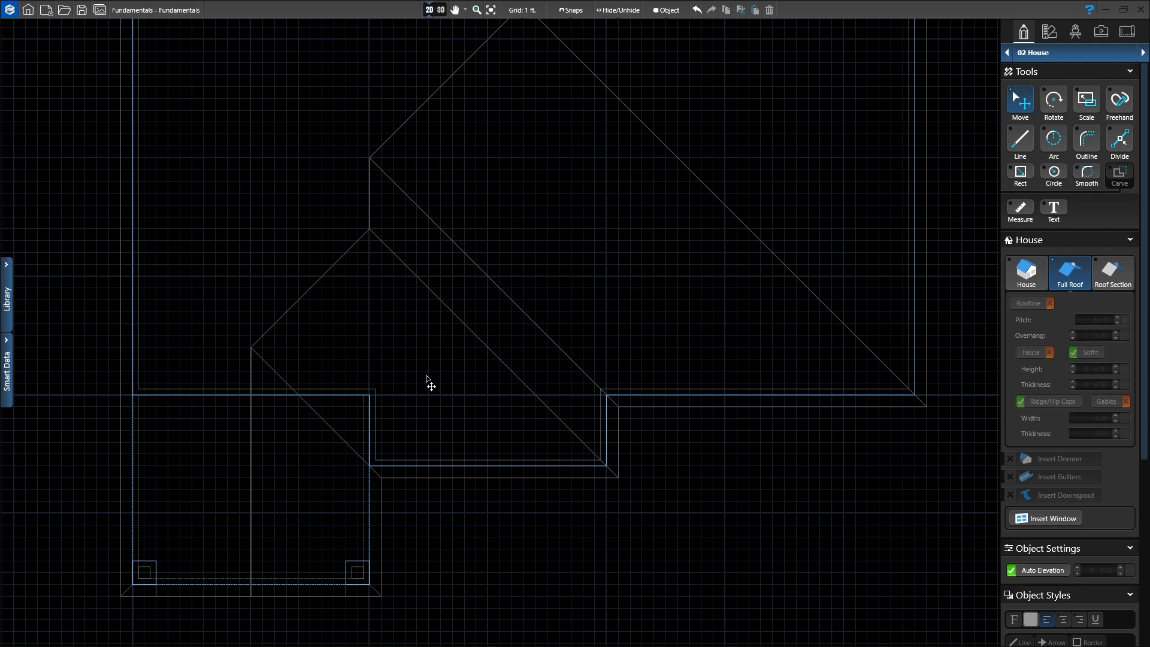
{"action": "left_click", "coordinate": [7, 308]}
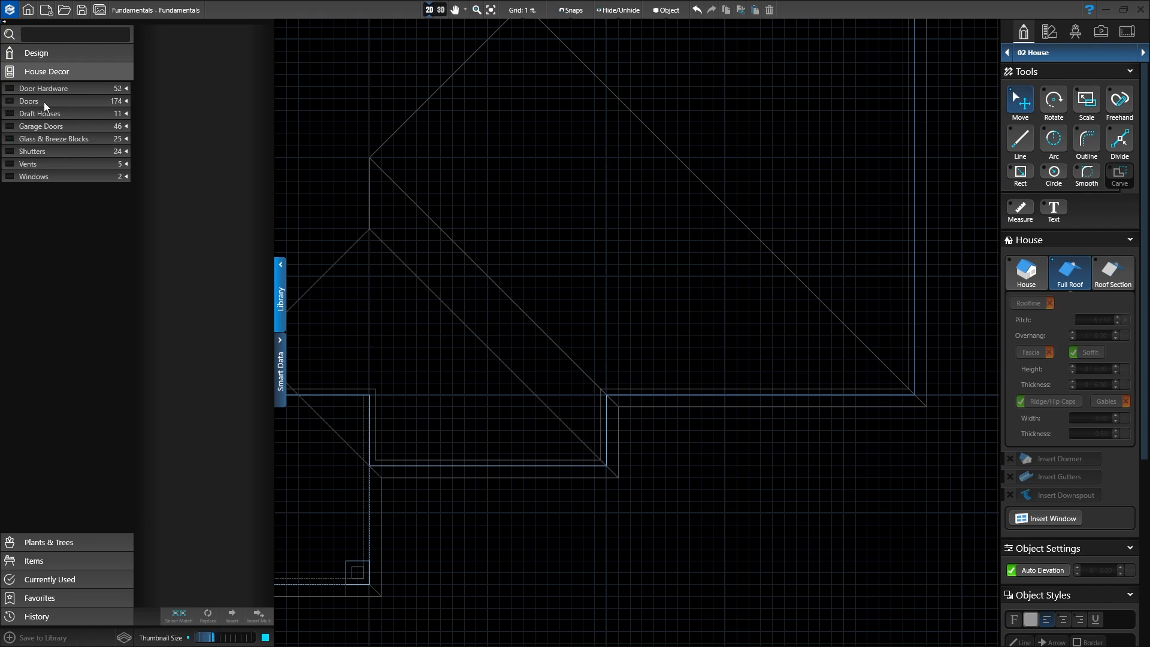
{"action": "left_click", "coordinate": [127, 102]}
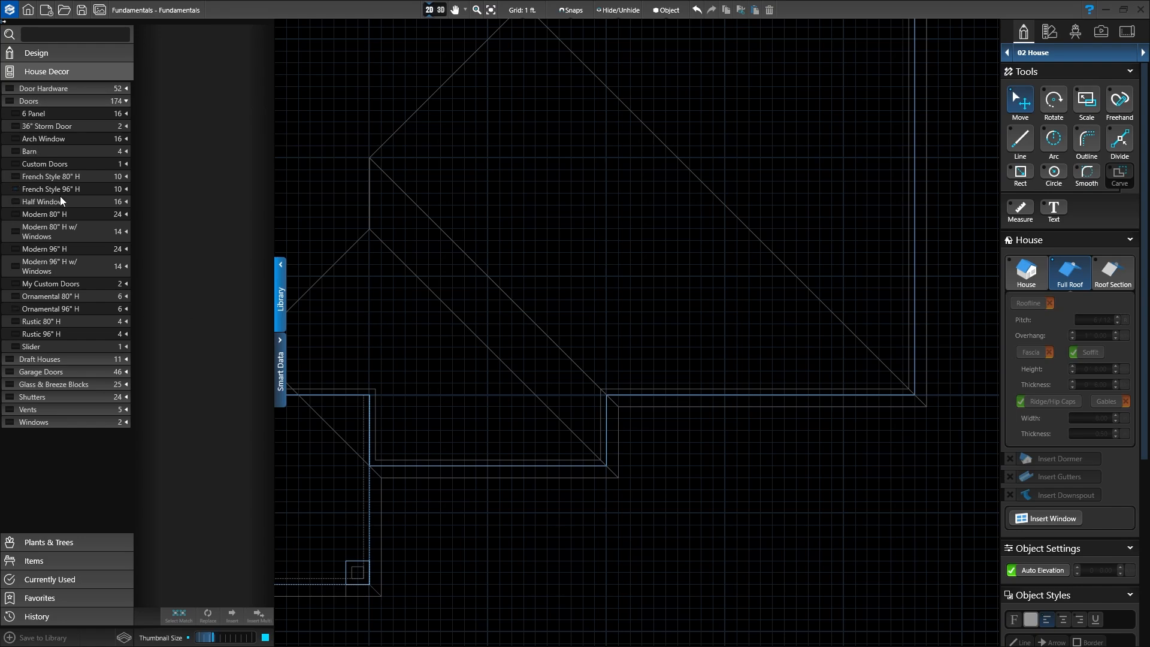
{"action": "left_click", "coordinate": [15, 189]}
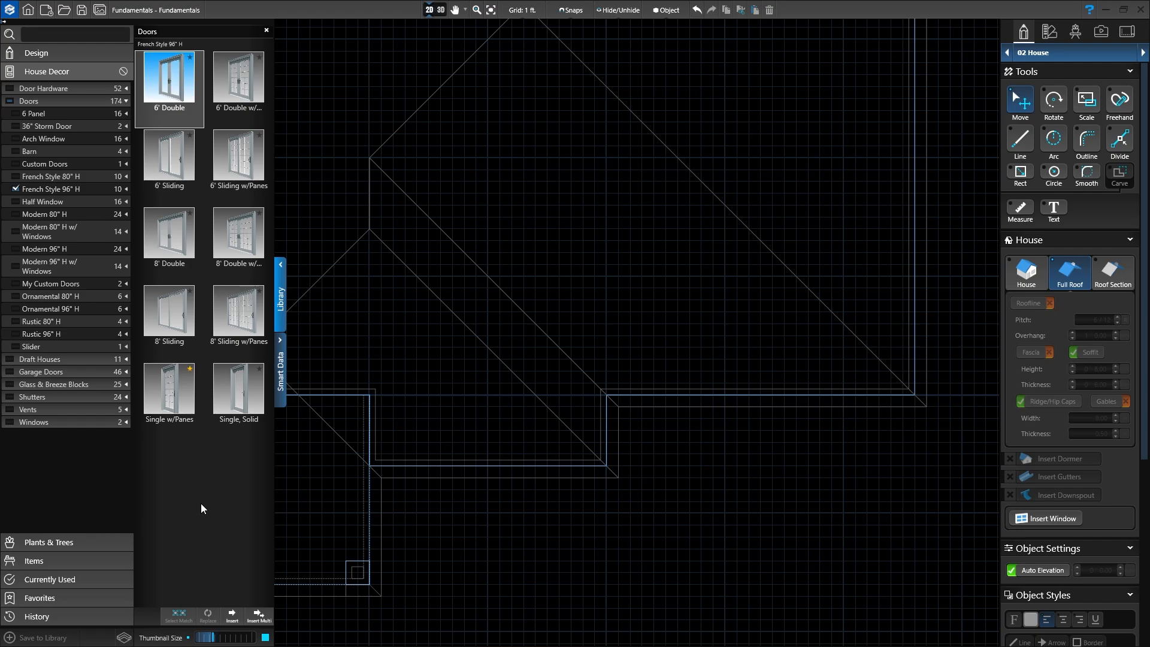
Step: Insert two Single w/Panes doors in the 2D plan: one on the wall behind the columned porch, one on the front wall just right of the bump-out
{"action": "middle_click_drag", "start_coordinate": [462, 524], "coordinate": [572, 499]}
{"action": "scroll", "coordinate": [572, 502], "scroll_direction": "down", "scroll_amount": 3}
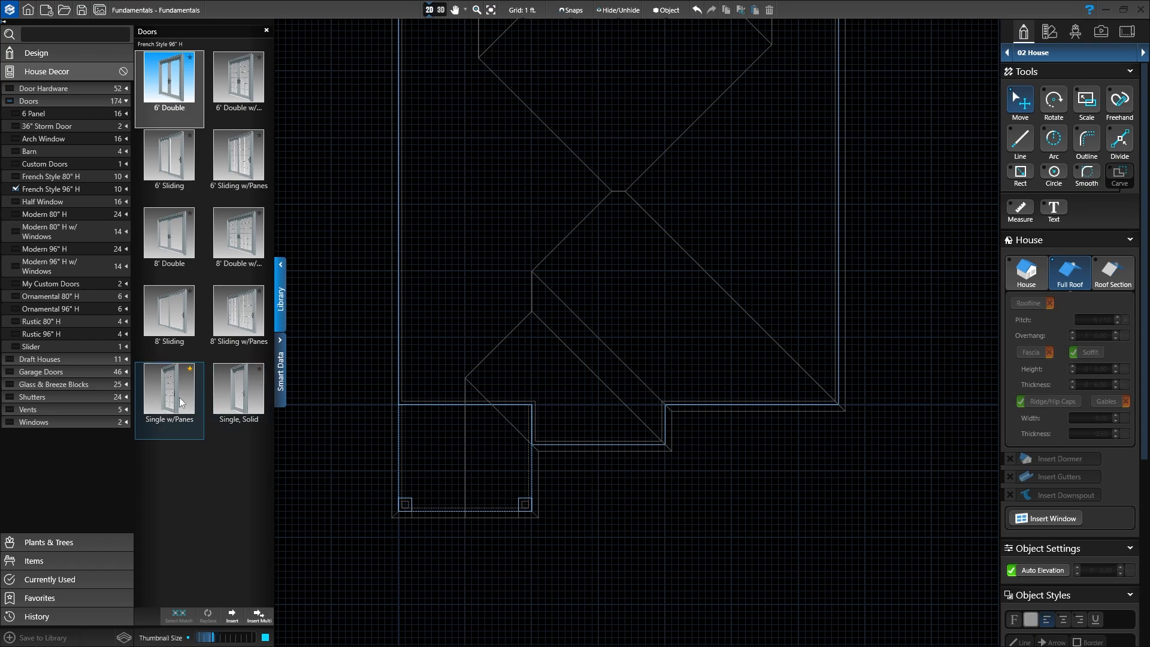
{"action": "left_click", "coordinate": [242, 619]}
{"action": "left_click", "coordinate": [172, 403]}
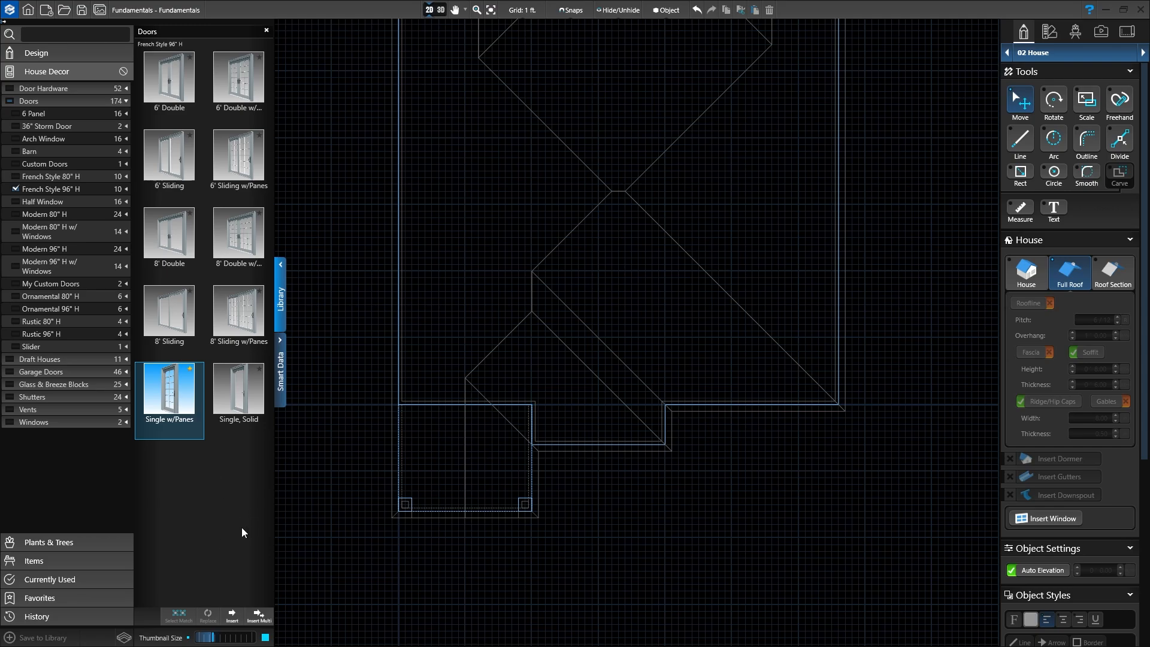
{"action": "left_click", "coordinate": [232, 619]}
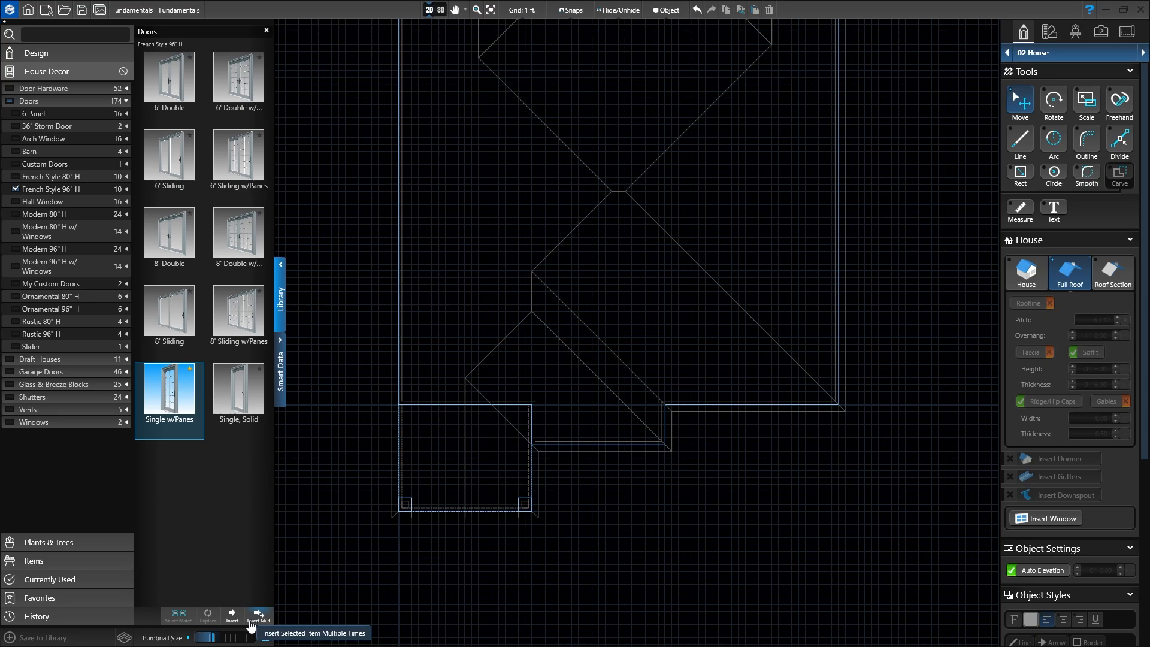
{"action": "left_click", "coordinate": [252, 623]}
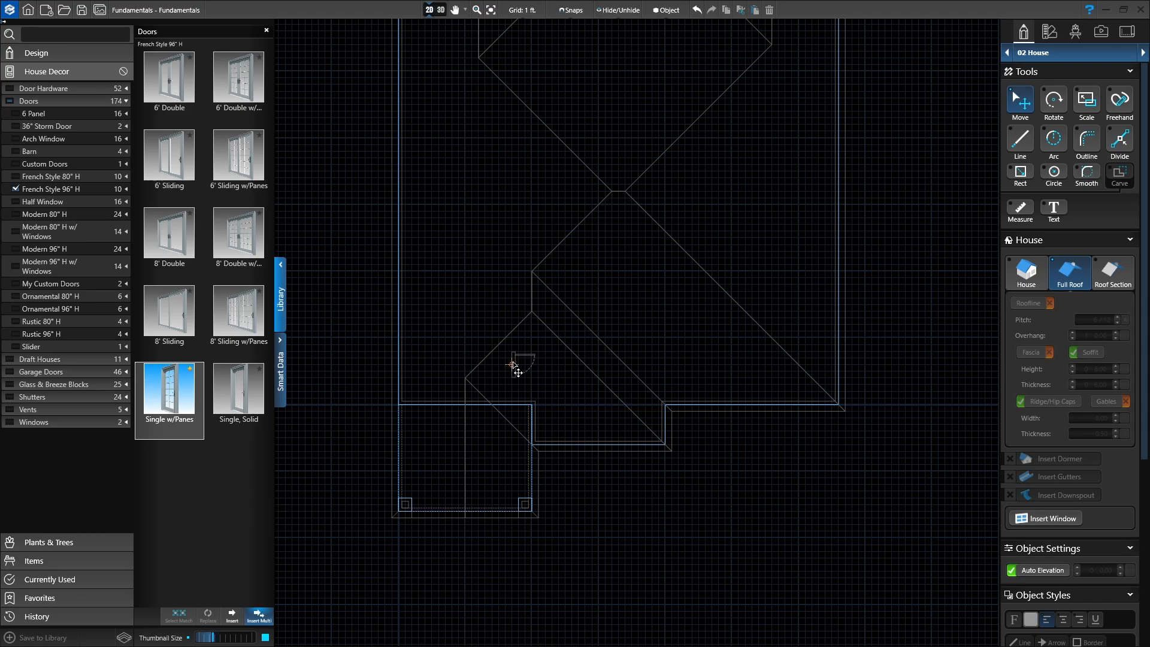
{"action": "left_click", "coordinate": [500, 404]}
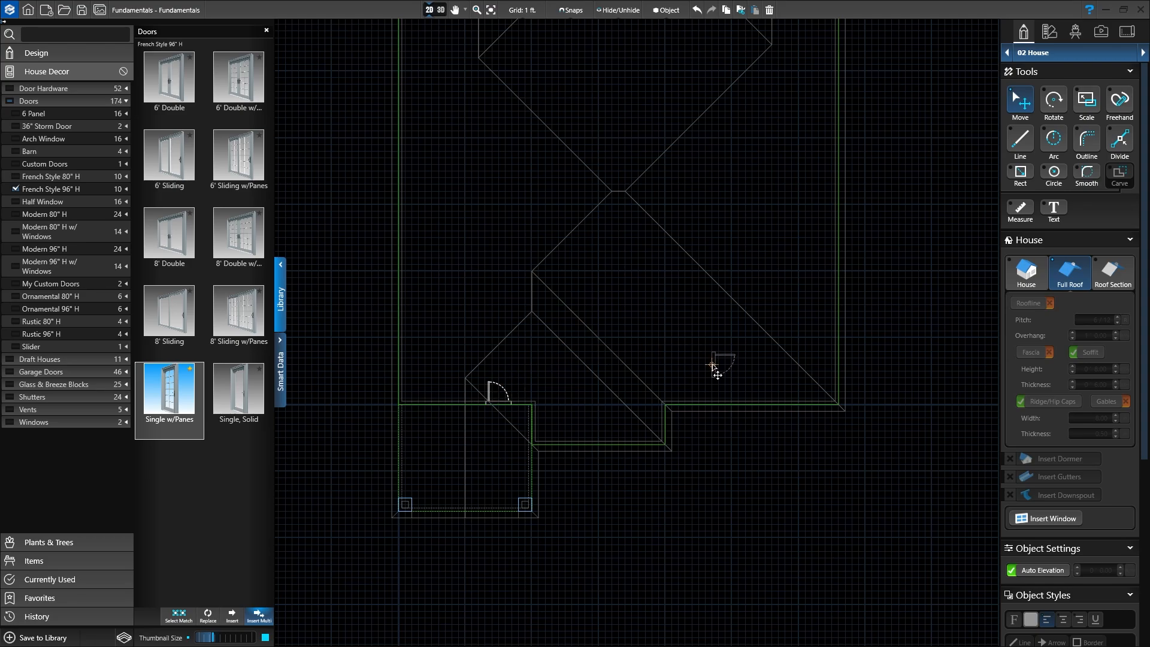
{"action": "left_click", "coordinate": [699, 407]}
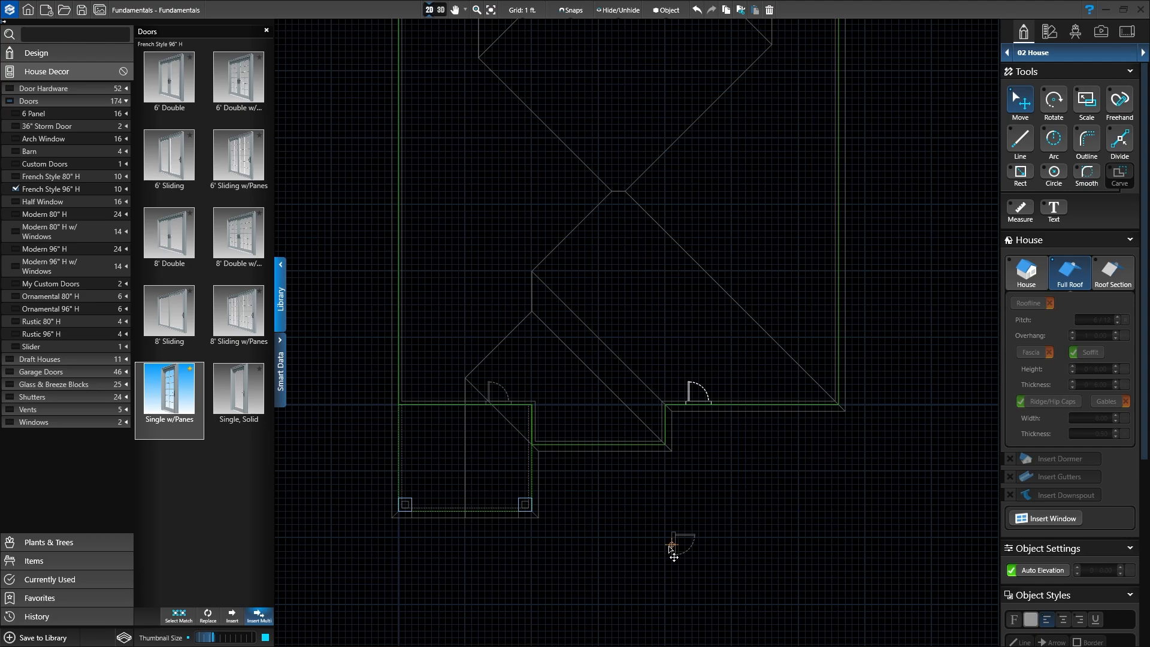
{"action": "key", "text": "Escape"}
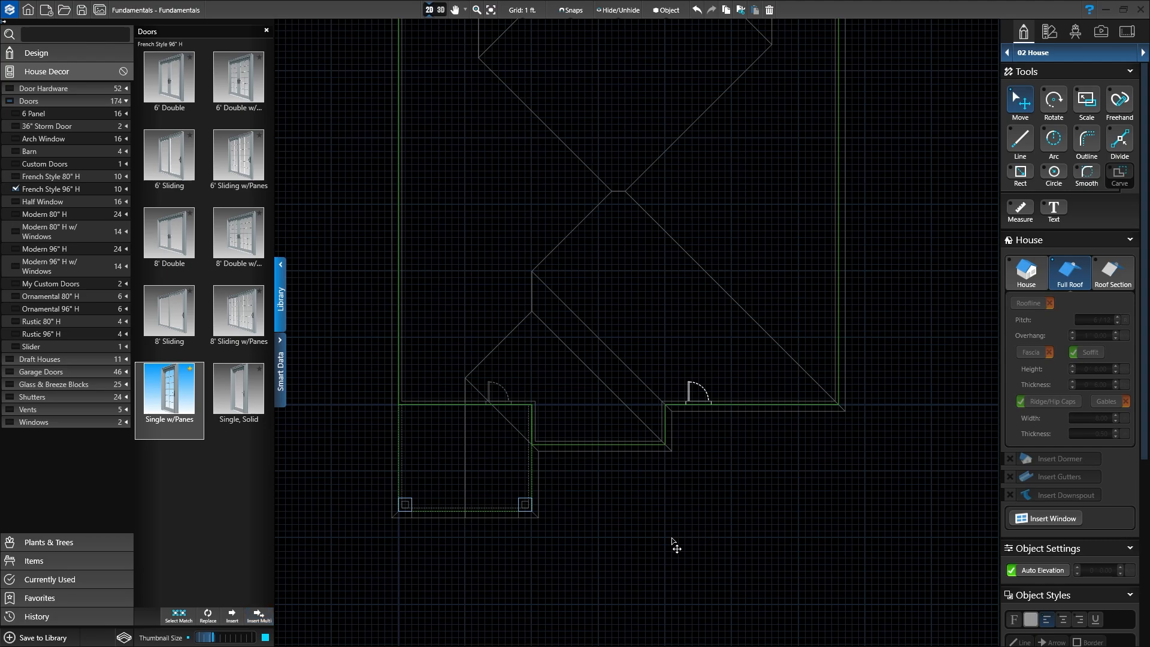